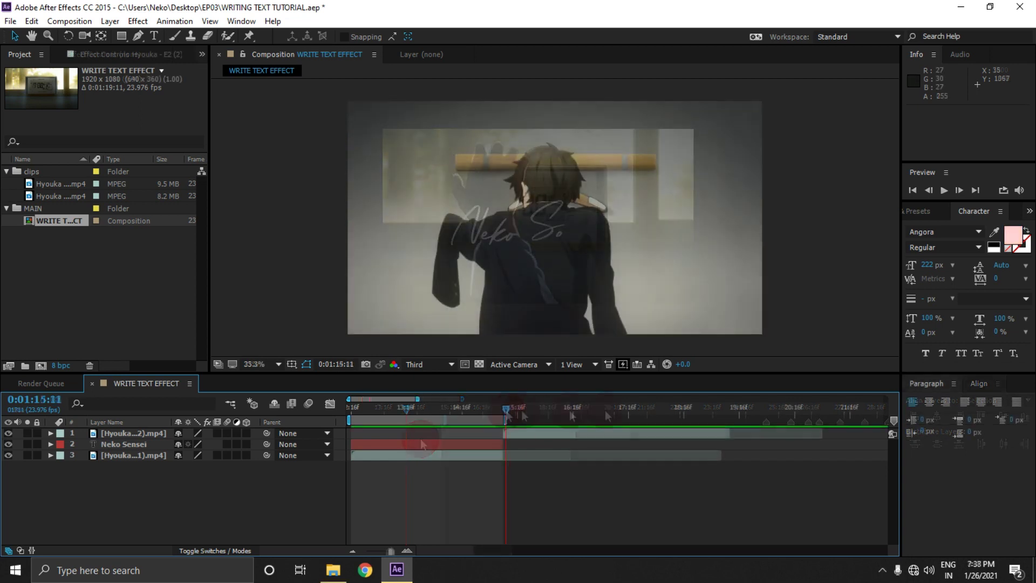
Step: Add a paragraph text layer reading "Presents" in a box spanning most of the frame over the second Hyouka clip
{"action": "left_click", "coordinate": [589, 407]}
{"action": "left_click", "coordinate": [602, 428]}
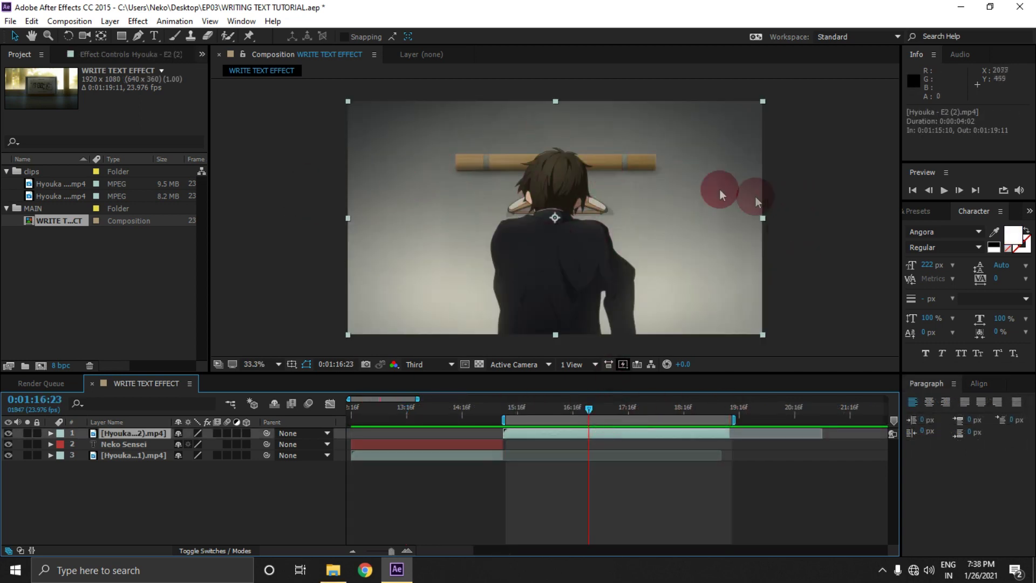
{"action": "left_click", "coordinate": [154, 35]}
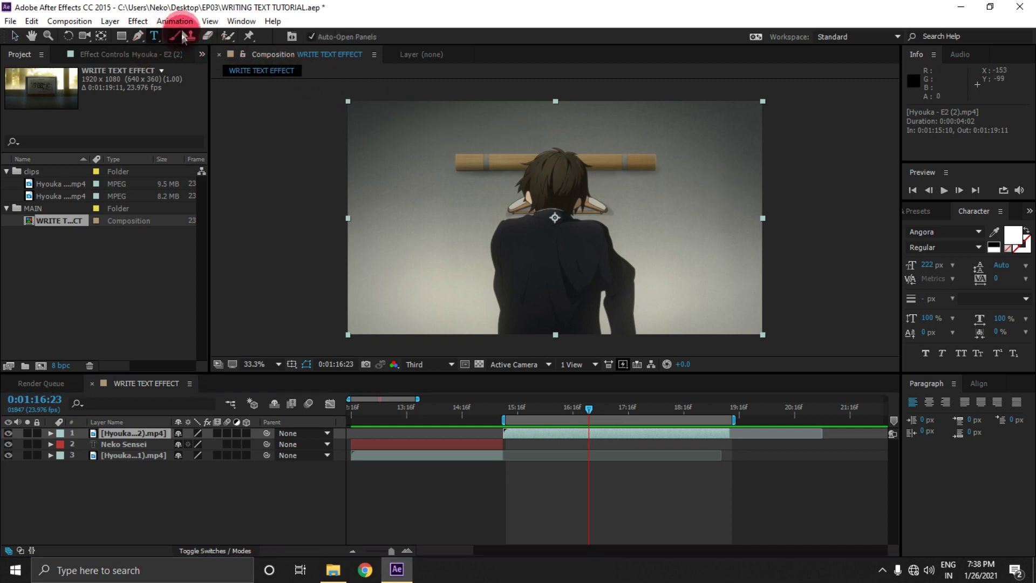
{"action": "left_click_drag", "start_coordinate": [359, 112], "coordinate": [750, 329]}
{"action": "type", "text": "Presents"}
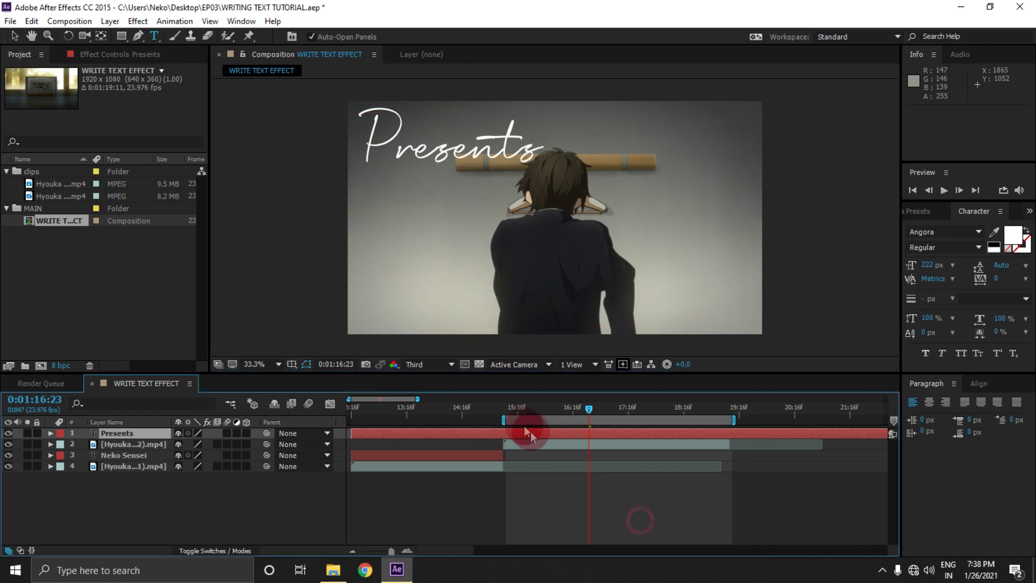
Step: Split the Presents text layer at 0:01:15:11 and delete the part before that point
{"action": "left_click_drag", "start_coordinate": [527, 415], "coordinate": [505, 410]}
{"action": "left_click", "coordinate": [510, 433]}
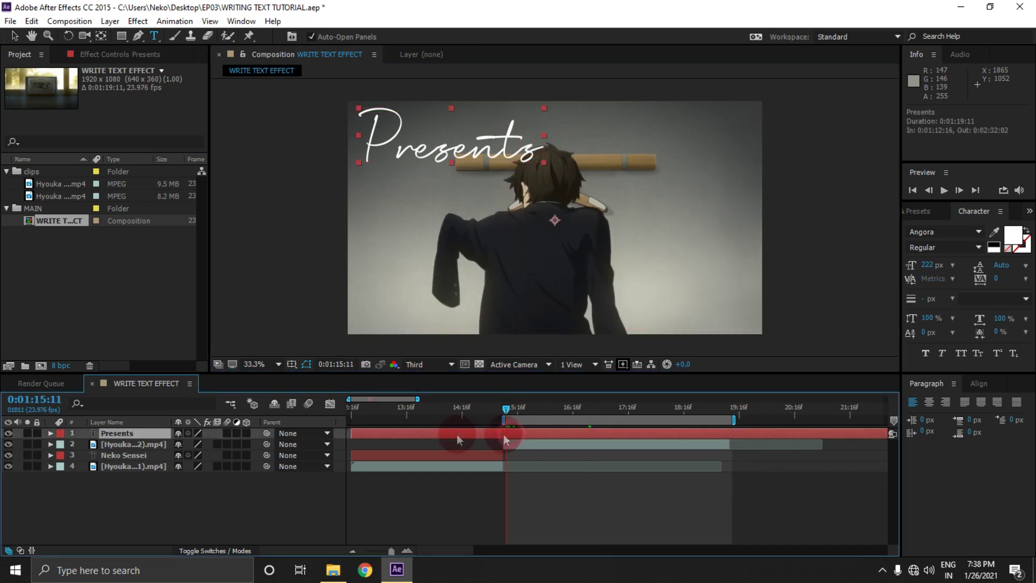
{"action": "key", "text": "ctrl+shift+d"}
{"action": "left_click", "coordinate": [501, 446]}
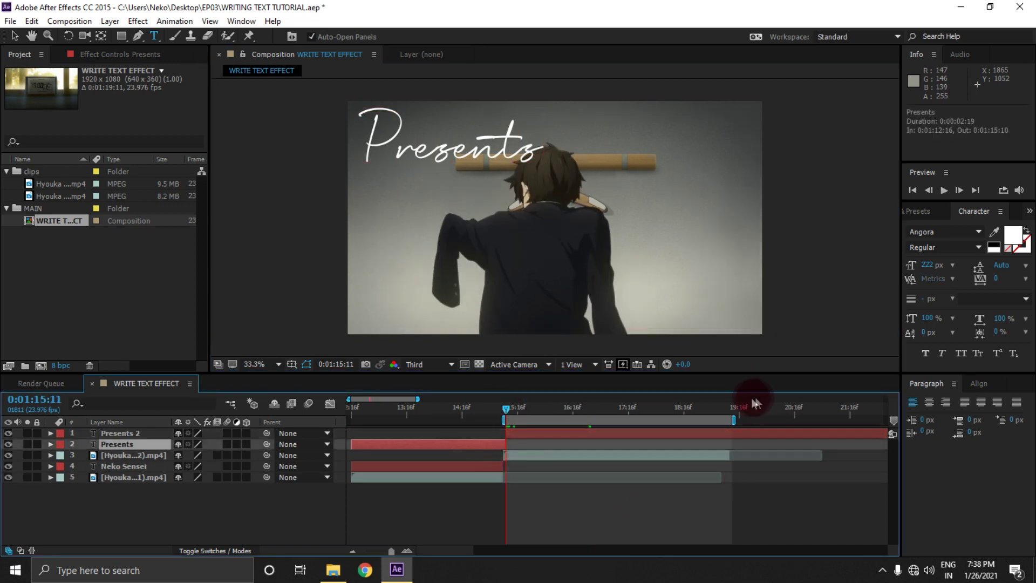
{"action": "key", "text": "Delete"}
Step: Trim the end of the remaining Presents text layer at 0:01:19:11
{"action": "left_click", "coordinate": [727, 411]}
{"action": "left_click", "coordinate": [739, 434]}
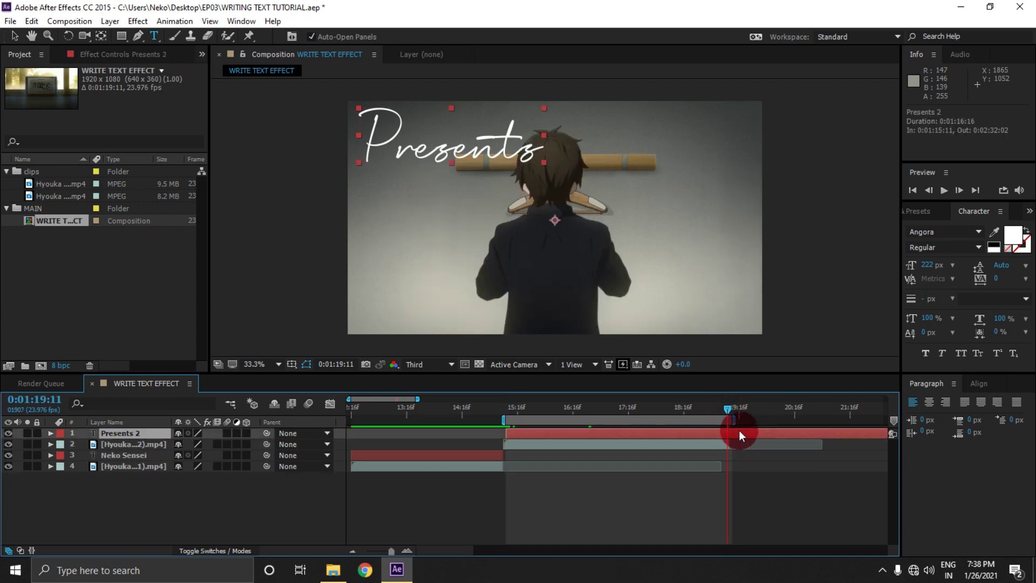
{"action": "key", "text": "alt+]"}
Step: Center the Presents text horizontally and vertically in the composition using the Align options
{"action": "left_click", "coordinate": [547, 416]}
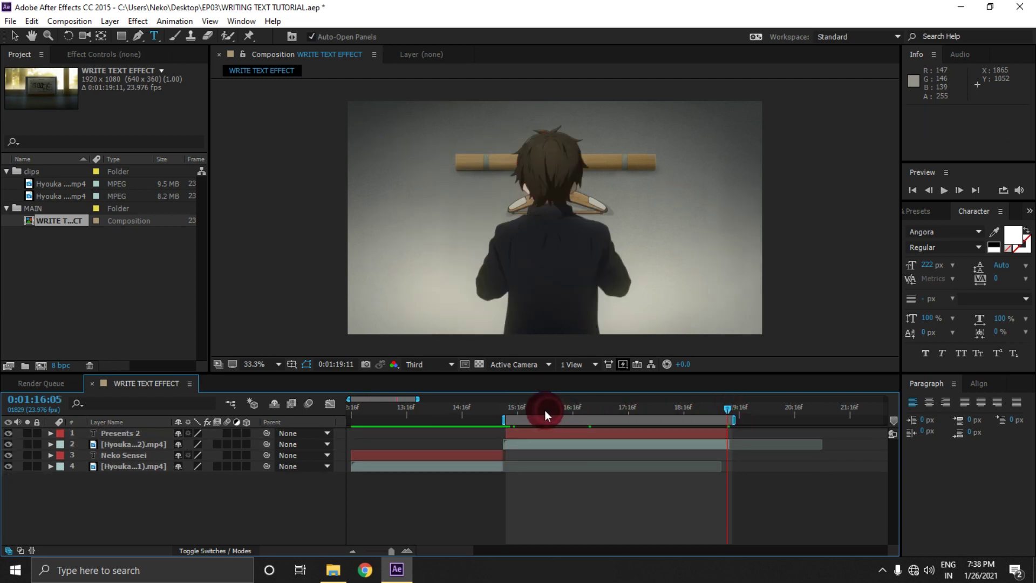
{"action": "left_click", "coordinate": [671, 434]}
{"action": "left_click", "coordinate": [522, 173]}
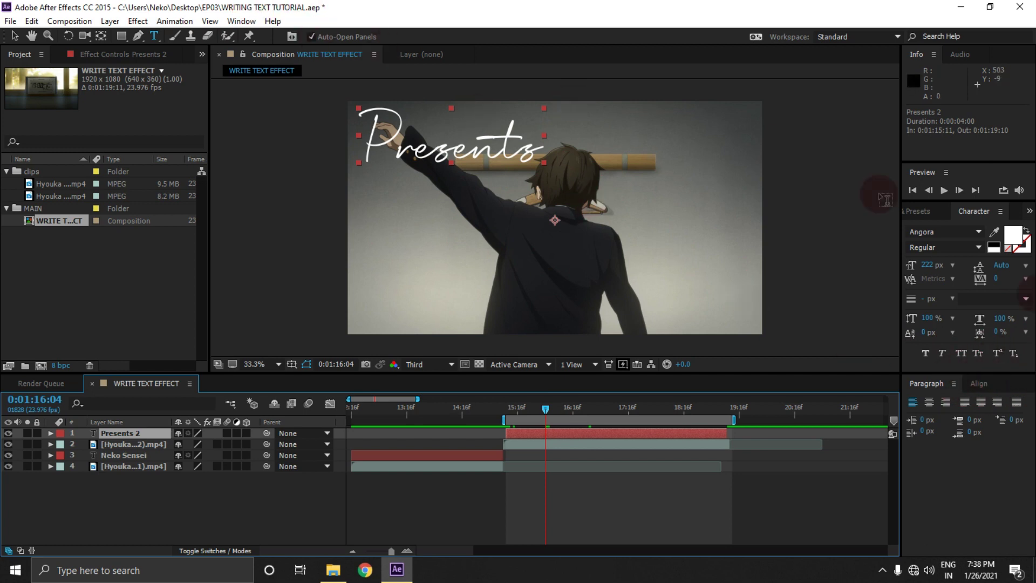
{"action": "left_click", "coordinate": [246, 25]}
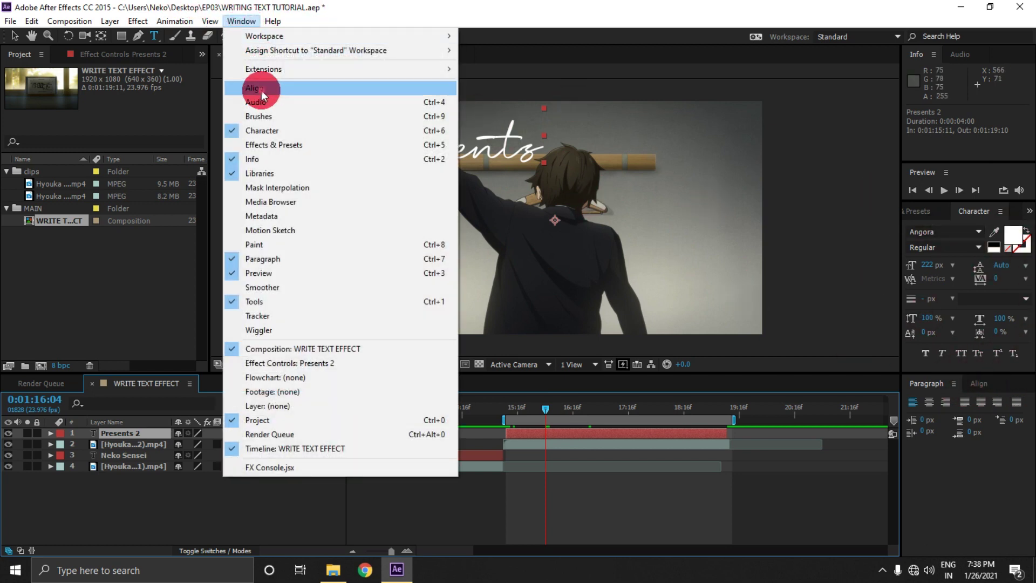
{"action": "left_click", "coordinate": [263, 89]}
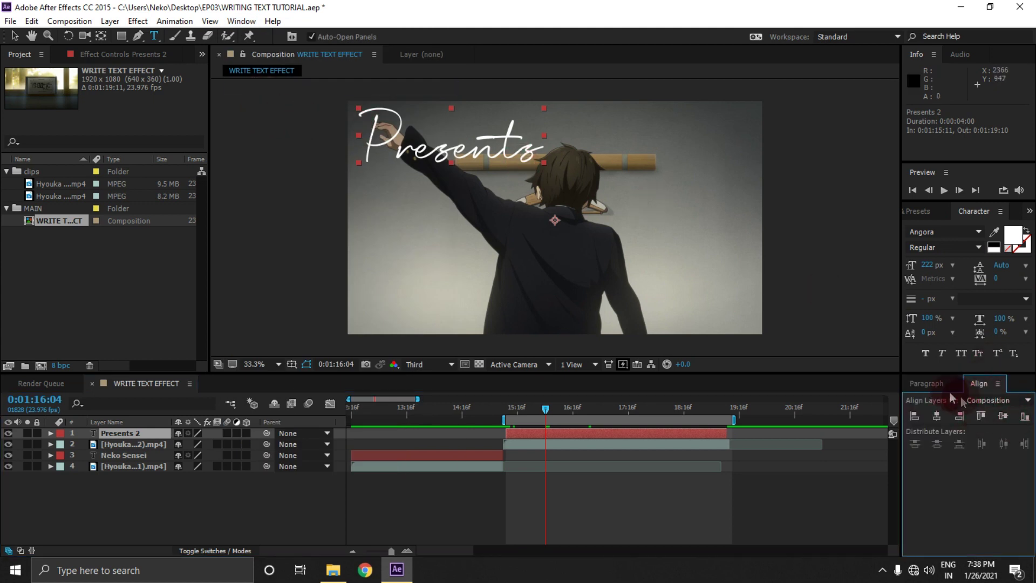
{"action": "left_click", "coordinate": [938, 420]}
{"action": "left_click", "coordinate": [1002, 417]}
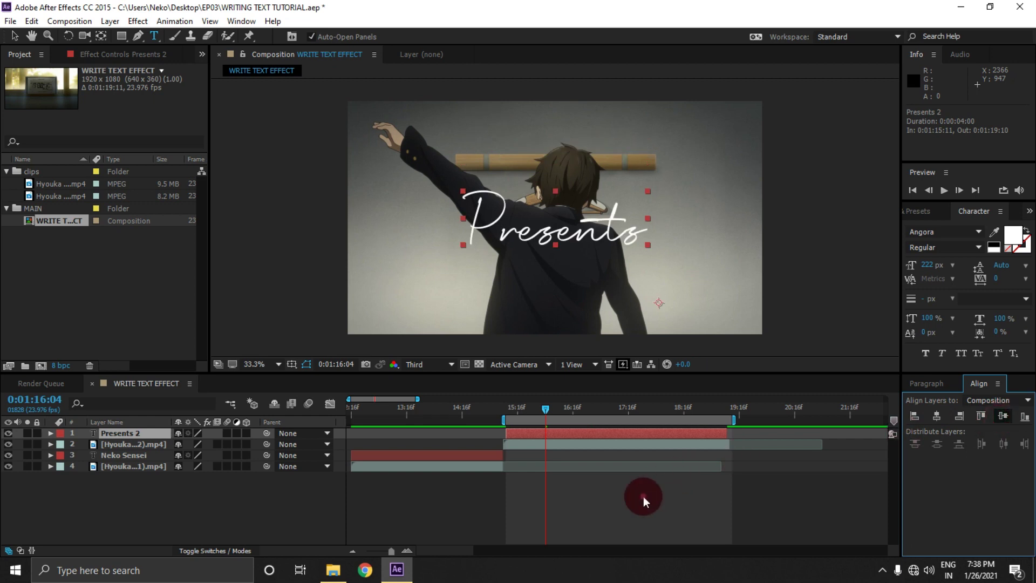
Step: Duplicate the centered Presents text layer and hide the upper copy
{"action": "left_click", "coordinate": [643, 497]}
{"action": "left_click", "coordinate": [570, 433]}
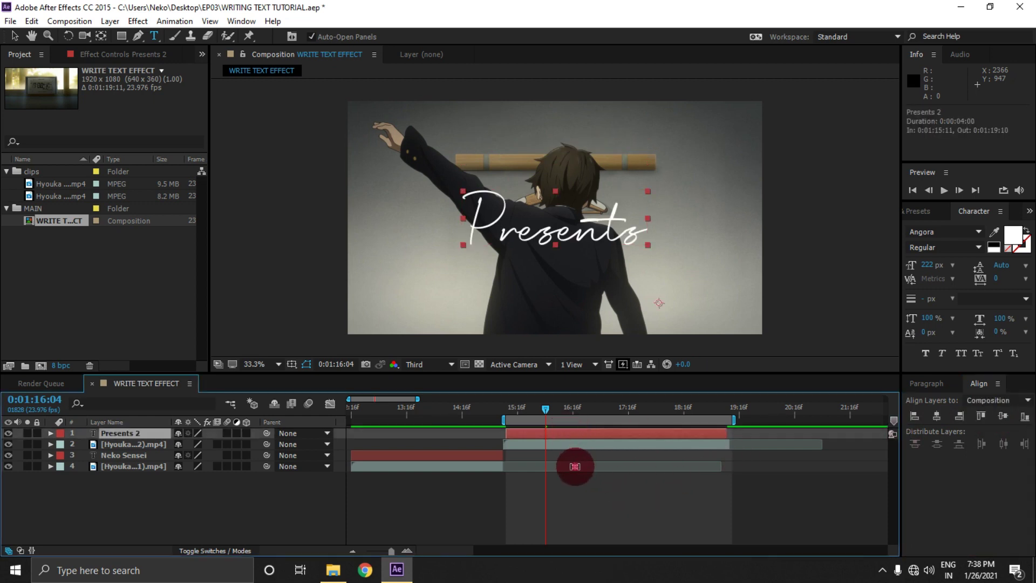
{"action": "left_click", "coordinate": [575, 467]}
{"action": "left_click", "coordinate": [577, 433]}
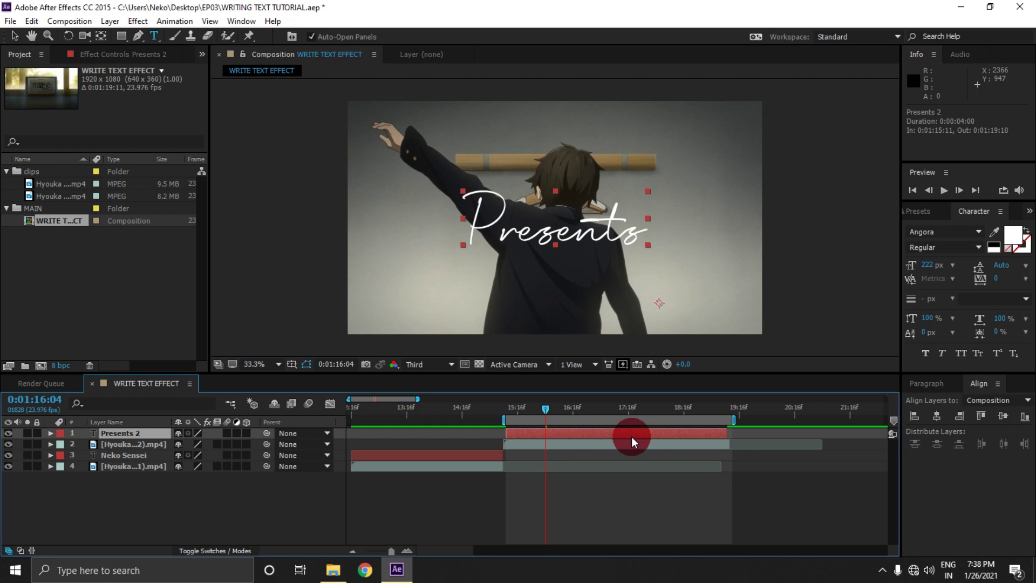
{"action": "key", "text": "ctrl+d"}
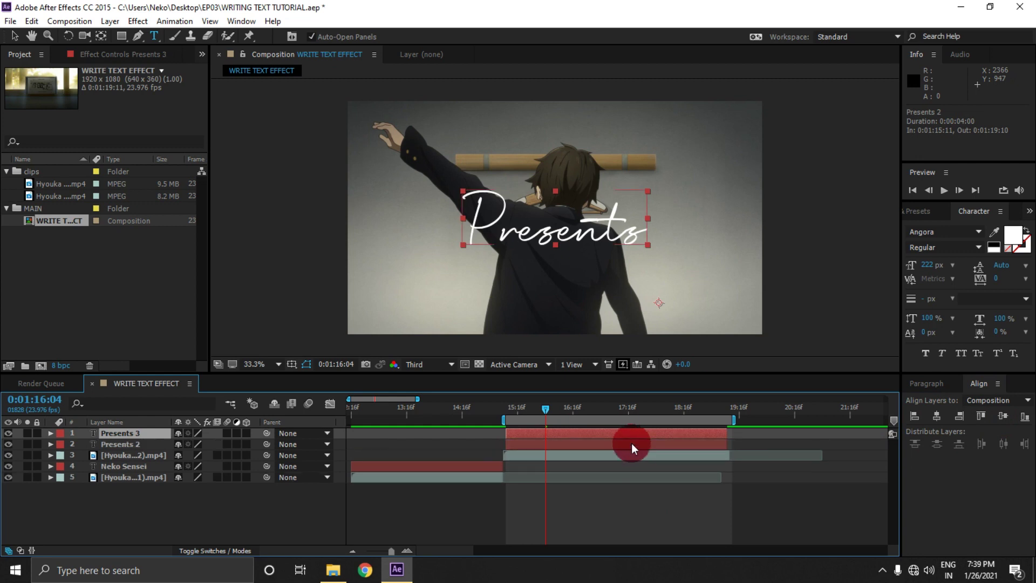
{"action": "left_click", "coordinate": [9, 433]}
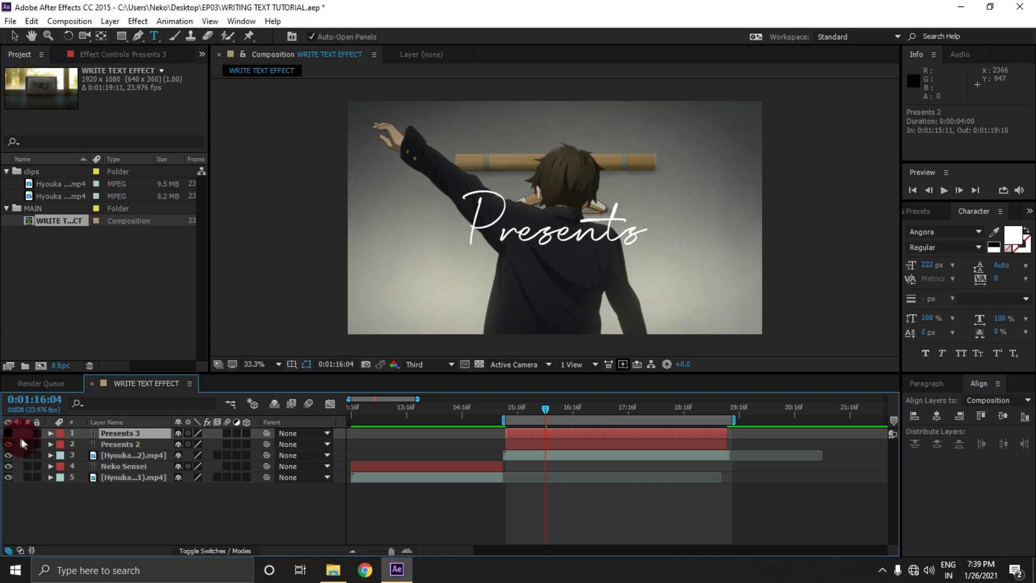
Step: Change the fill color of the lower Presents text layer to red, FF0000
{"action": "left_click", "coordinate": [129, 444]}
{"action": "left_click", "coordinate": [642, 442]}
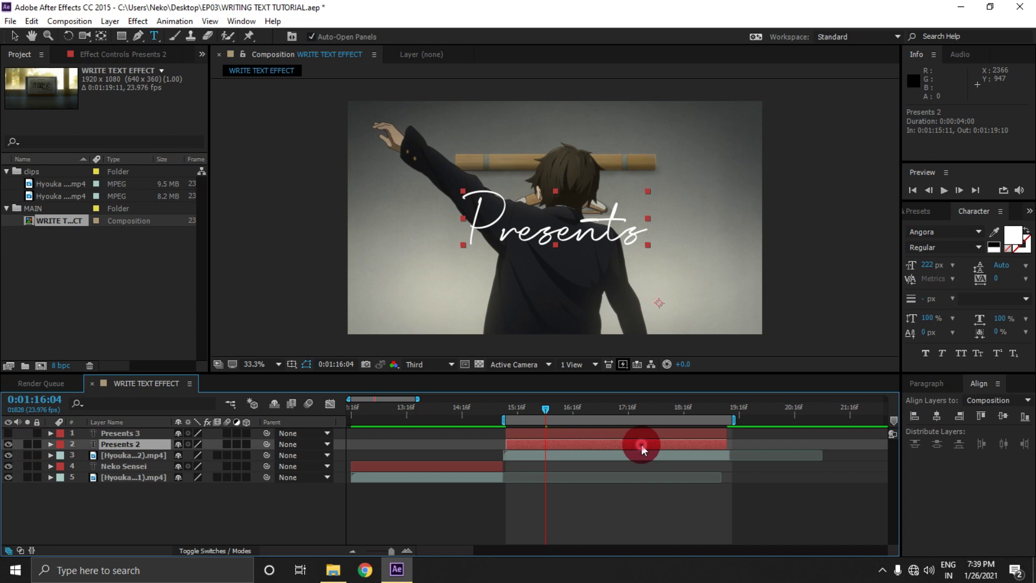
{"action": "double_click", "coordinate": [642, 446]}
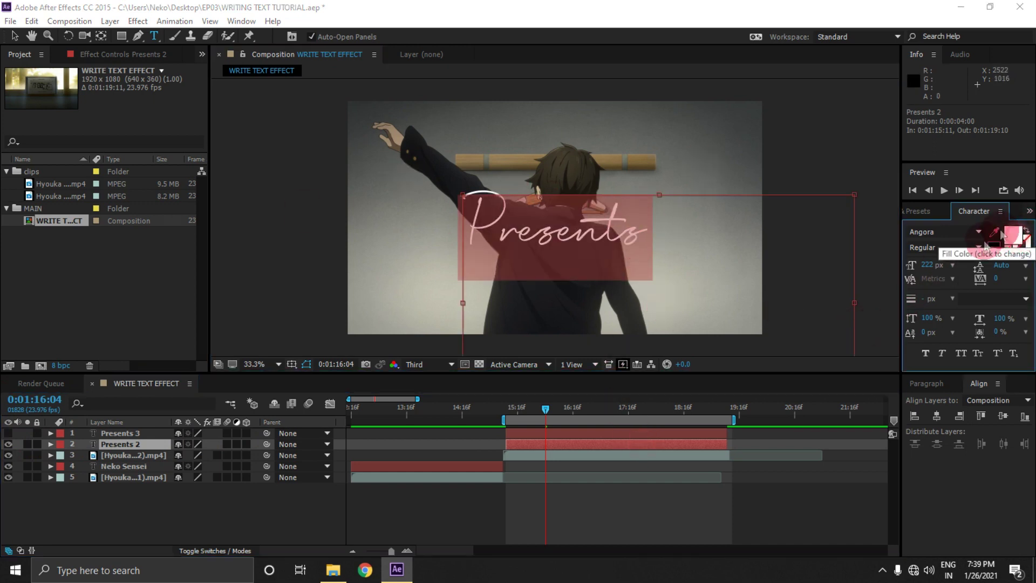
{"action": "left_click", "coordinate": [1015, 236]}
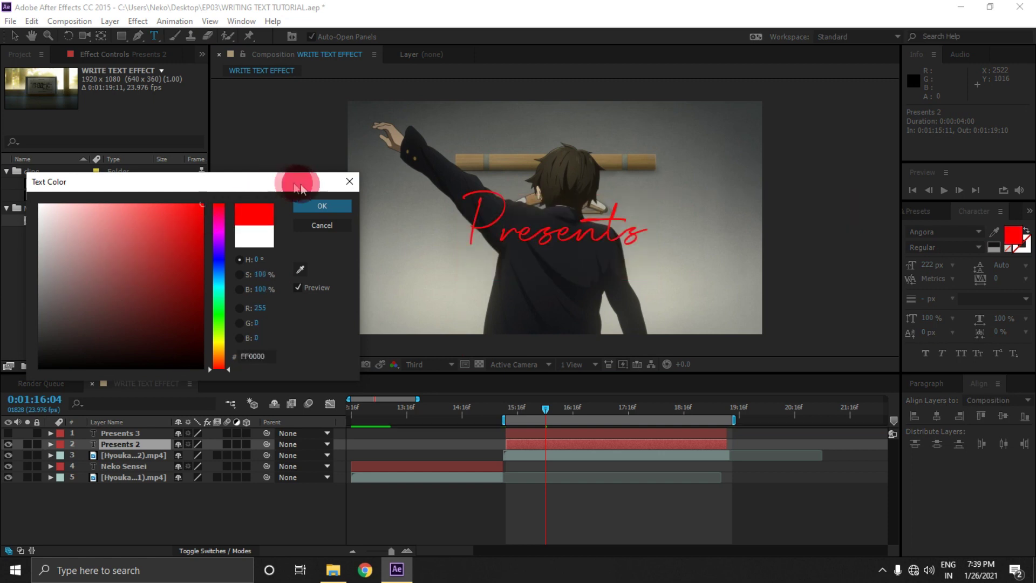
{"action": "left_click", "coordinate": [322, 206]}
{"action": "left_click", "coordinate": [521, 497]}
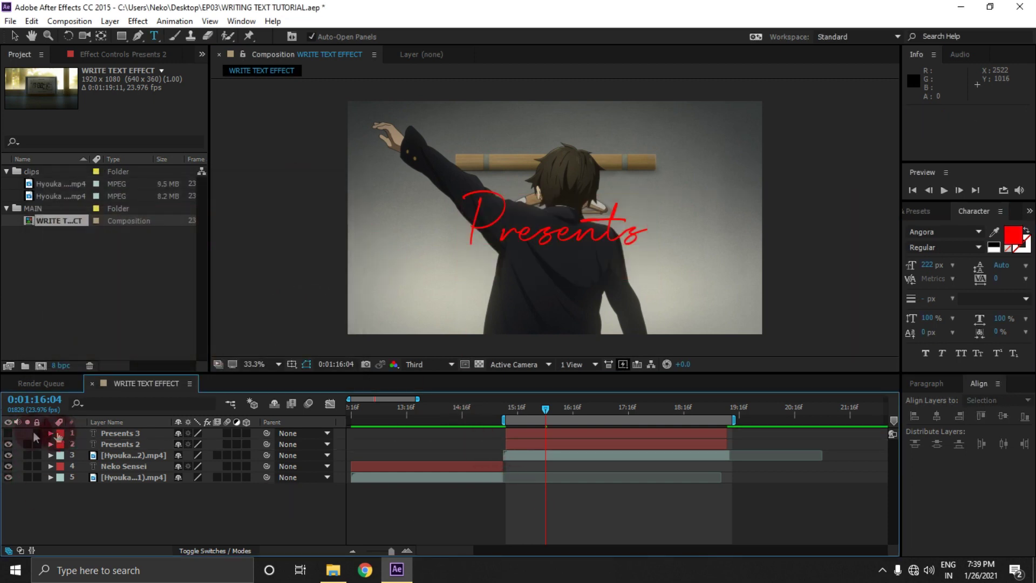
Step: Show the upper white Presents layer again and set the composition preview resolution to Full
{"action": "left_click", "coordinate": [8, 433]}
{"action": "left_click", "coordinate": [648, 433]}
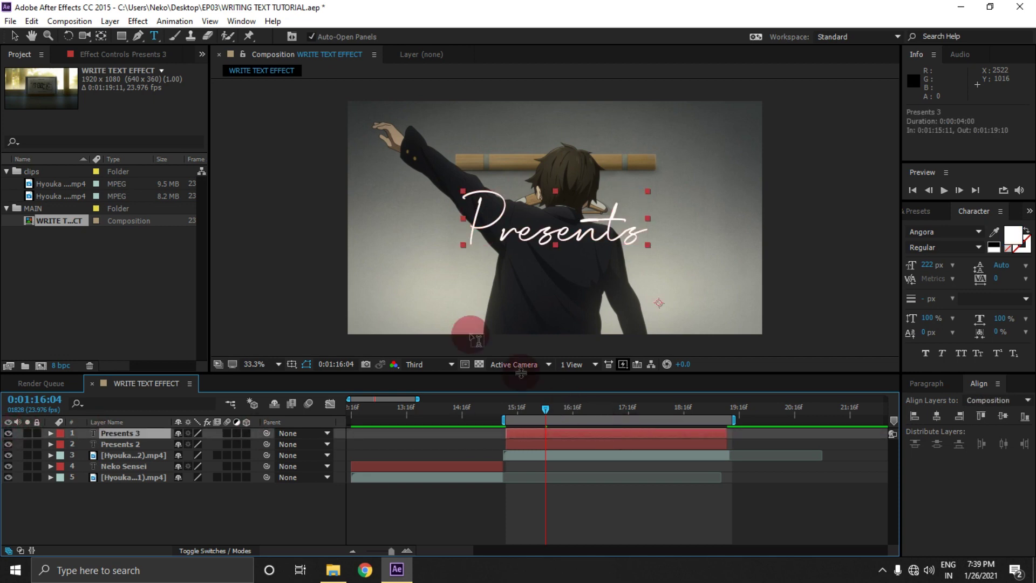
{"action": "key", "text": "slash"}
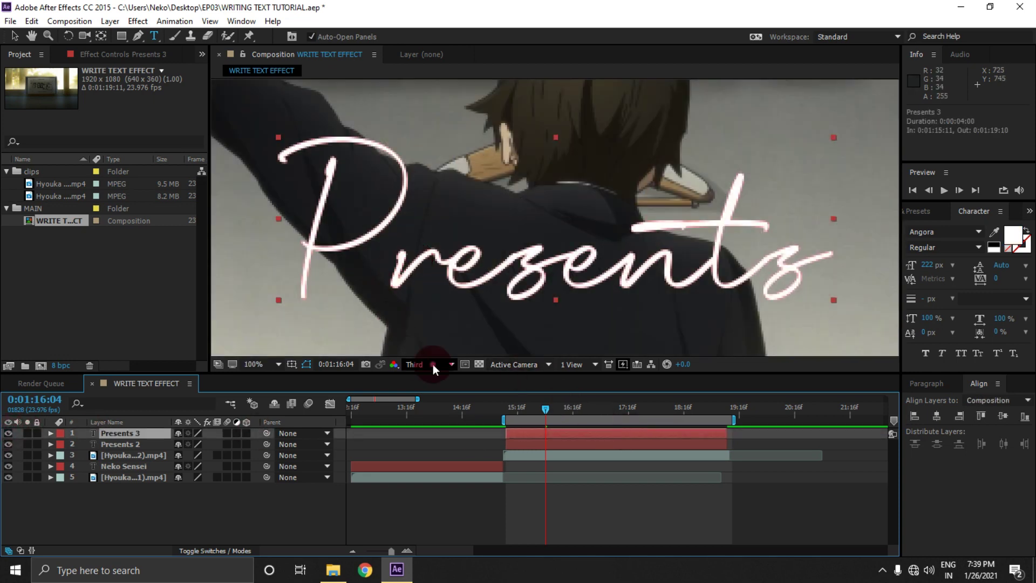
{"action": "left_click", "coordinate": [431, 364]}
{"action": "left_click", "coordinate": [440, 398]}
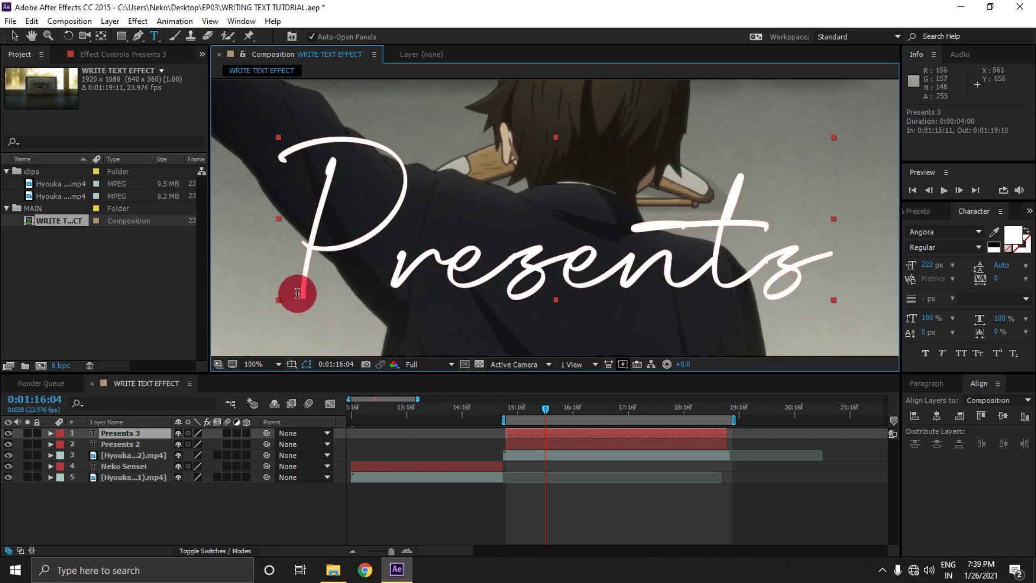
Step: Draw a small closed five-point mask on the upper Presents layer with the Pen tool, just before the start of the P's curved stroke
{"action": "left_click_drag", "start_coordinate": [298, 292], "coordinate": [451, 371]}
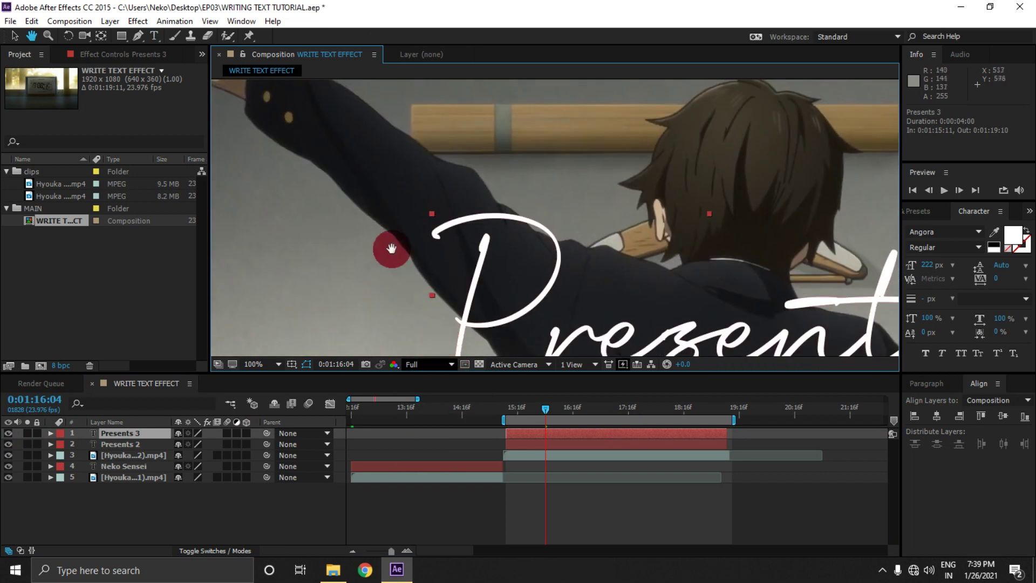
{"action": "scroll", "coordinate": [393, 251], "scroll_direction": "up", "scroll_amount": 1}
{"action": "left_click_drag", "start_coordinate": [406, 262], "coordinate": [515, 297]}
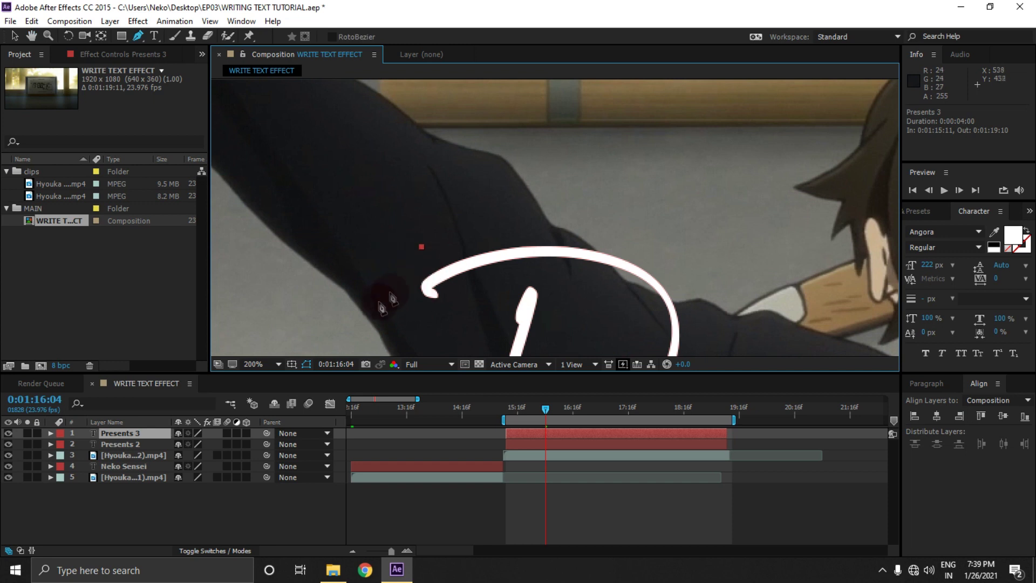
{"action": "left_click", "coordinate": [328, 293]}
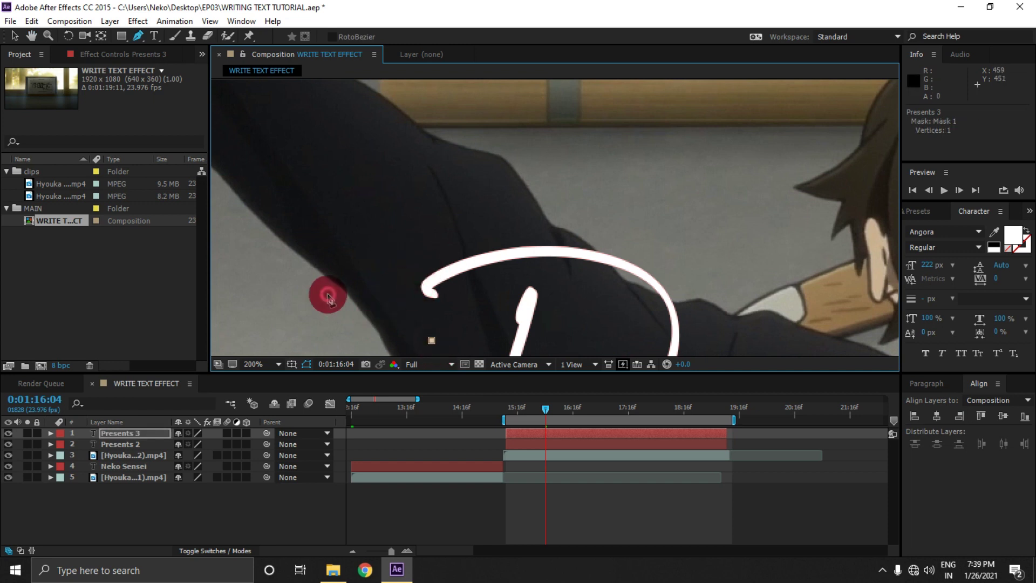
{"action": "left_click", "coordinate": [368, 265]}
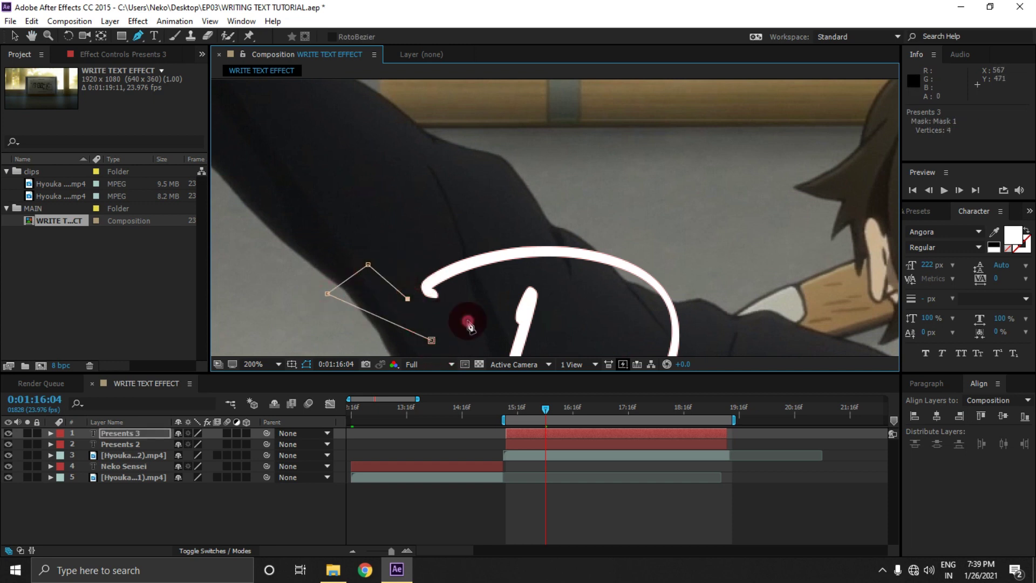
Step: Set the first Mask Path keyframe on the upper Presents layer at 0:01:15:11
{"action": "left_click", "coordinate": [510, 412]}
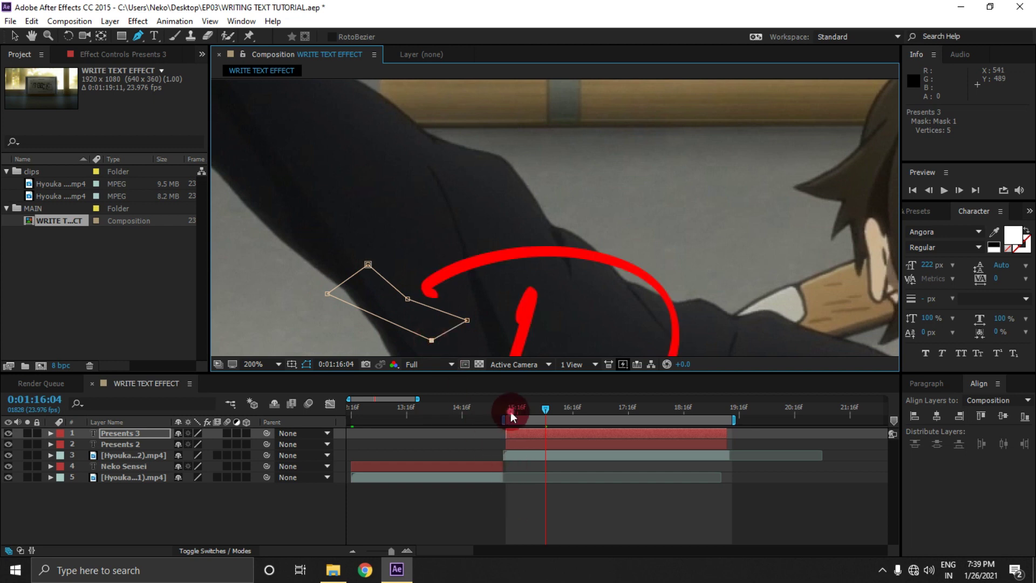
{"action": "left_click", "coordinate": [507, 411]}
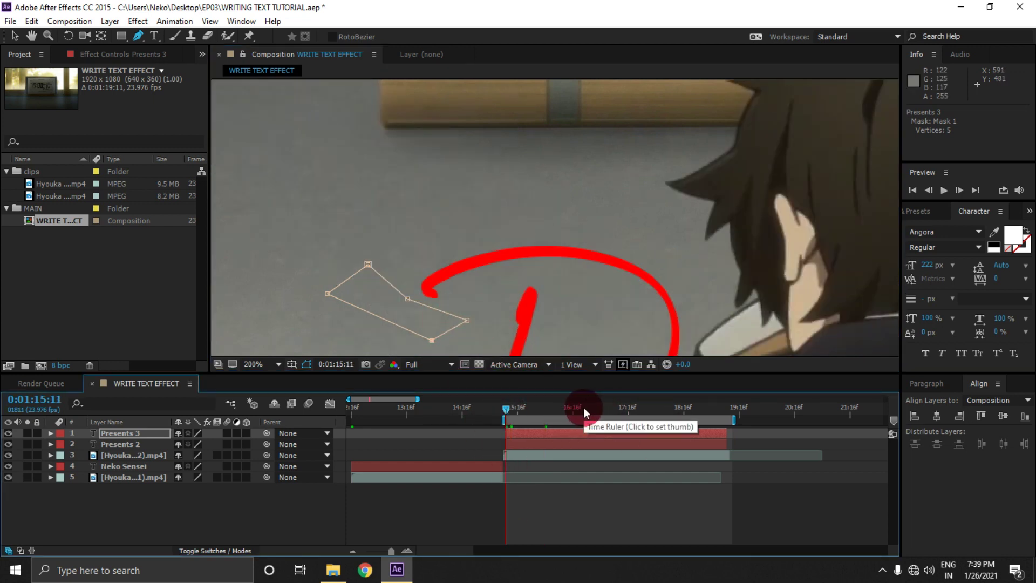
{"action": "key", "text": "m"}
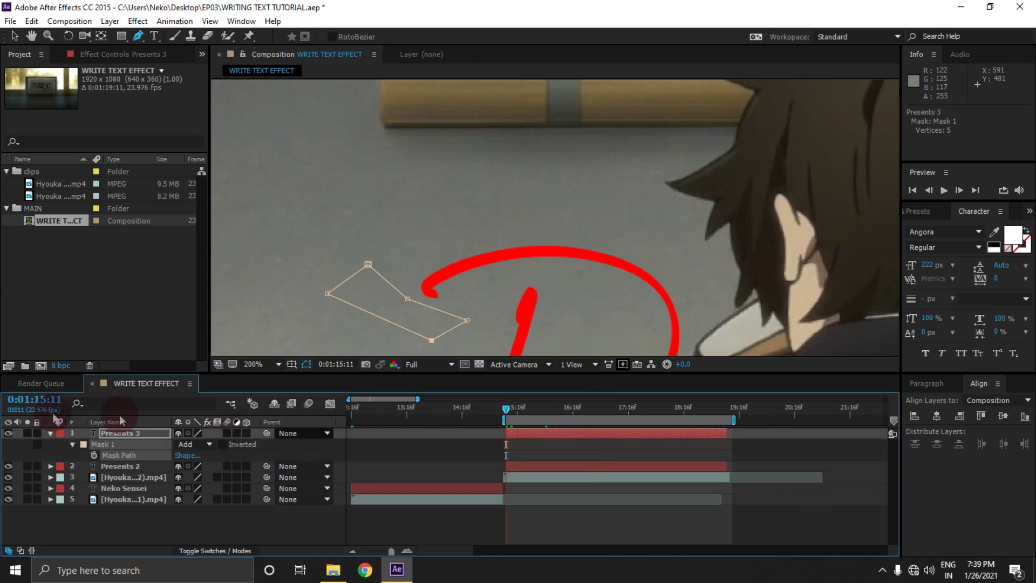
{"action": "left_click", "coordinate": [95, 456]}
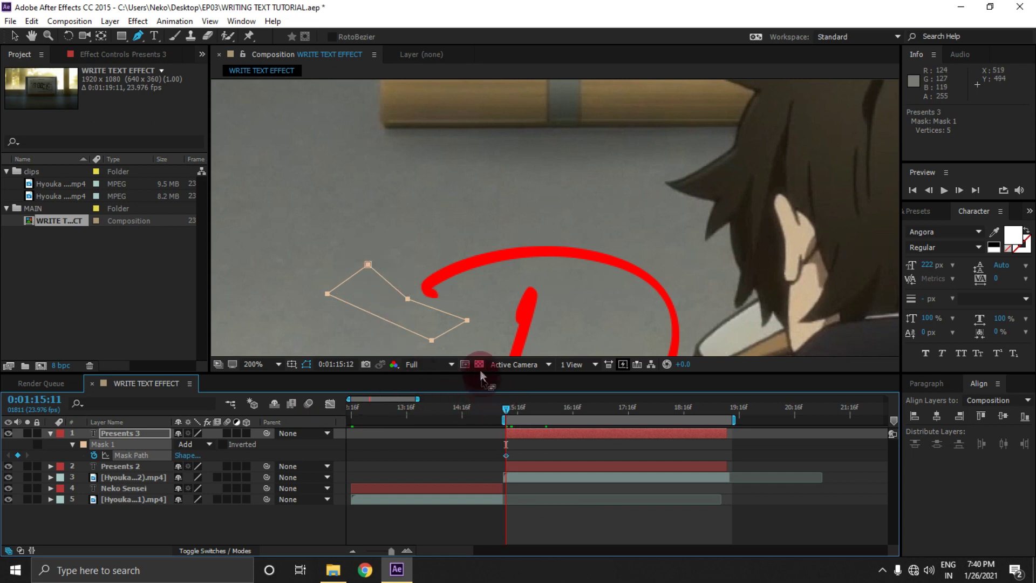
Step: At 0:01:15:12, stretch the mask over the beginning of the P's curved stroke with an added point, and undo the stray second mask
{"action": "key", "text": "Page_Down"}
{"action": "left_click_drag", "start_coordinate": [408, 303], "coordinate": [615, 186]}
{"action": "left_click_drag", "start_coordinate": [416, 302], "coordinate": [524, 163]}
{"action": "left_click", "coordinate": [549, 252]}
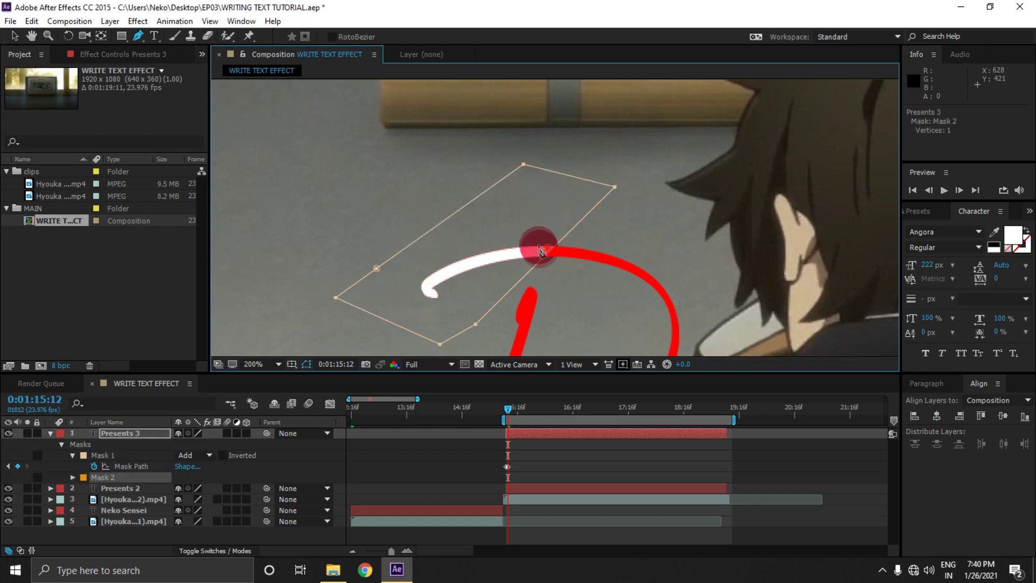
{"action": "key", "text": "ctrl+z"}
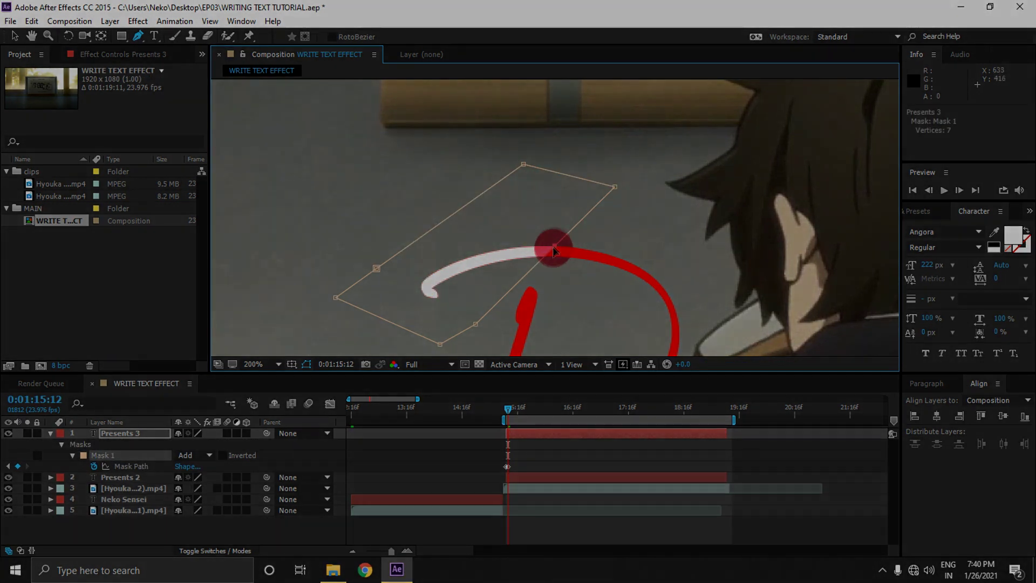
Step: Add mask points and extend the mask around the P's bowl to its lower curve, keeping the vertical stem outside
{"action": "left_click_drag", "start_coordinate": [555, 246], "coordinate": [648, 250]}
{"action": "left_click_drag", "start_coordinate": [506, 311], "coordinate": [506, 278]}
{"action": "left_click_drag", "start_coordinate": [649, 250], "coordinate": [651, 271]}
{"action": "left_click_drag", "start_coordinate": [533, 278], "coordinate": [506, 324]}
{"action": "key", "text": "ctrl+z"}
{"action": "left_click", "coordinate": [557, 280]}
{"action": "key", "text": "ctrl+z"}
{"action": "left_click_drag", "start_coordinate": [557, 280], "coordinate": [768, 182]}
{"action": "left_click", "coordinate": [673, 190]}
{"action": "left_click_drag", "start_coordinate": [673, 190], "coordinate": [593, 350]}
{"action": "left_click_drag", "start_coordinate": [524, 147], "coordinate": [568, 129]}
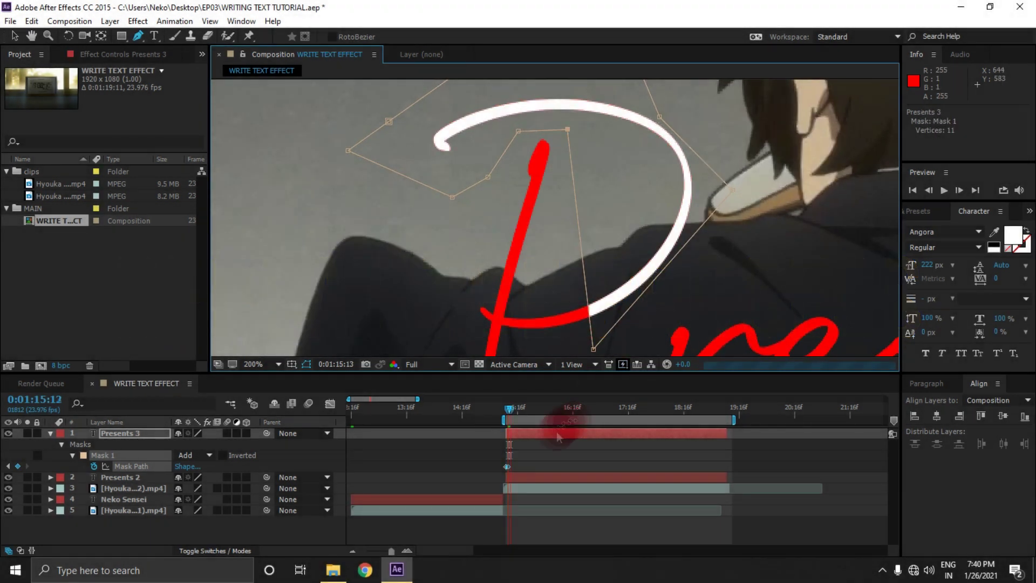
Step: Shift the second Mask Path keyframe to 0:01:15:13, and at 0:01:15:12 reshape the mask to cover the P's top curve
{"action": "left_click_drag", "start_coordinate": [507, 467], "coordinate": [510, 467]}
{"action": "left_click", "coordinate": [405, 556]}
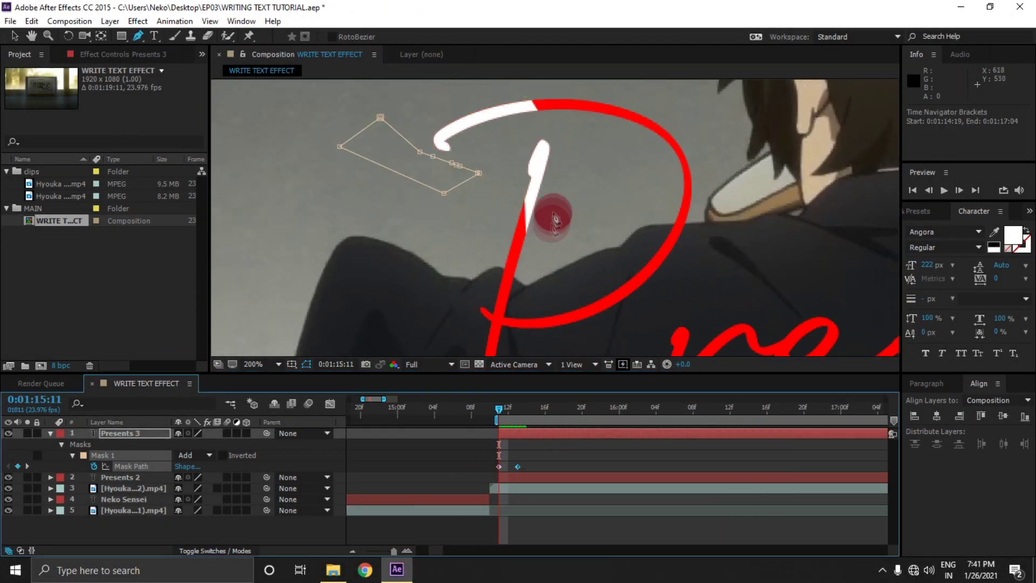
{"action": "left_click_drag", "start_coordinate": [557, 141], "coordinate": [632, 113]}
{"action": "left_click_drag", "start_coordinate": [522, 158], "coordinate": [529, 144]}
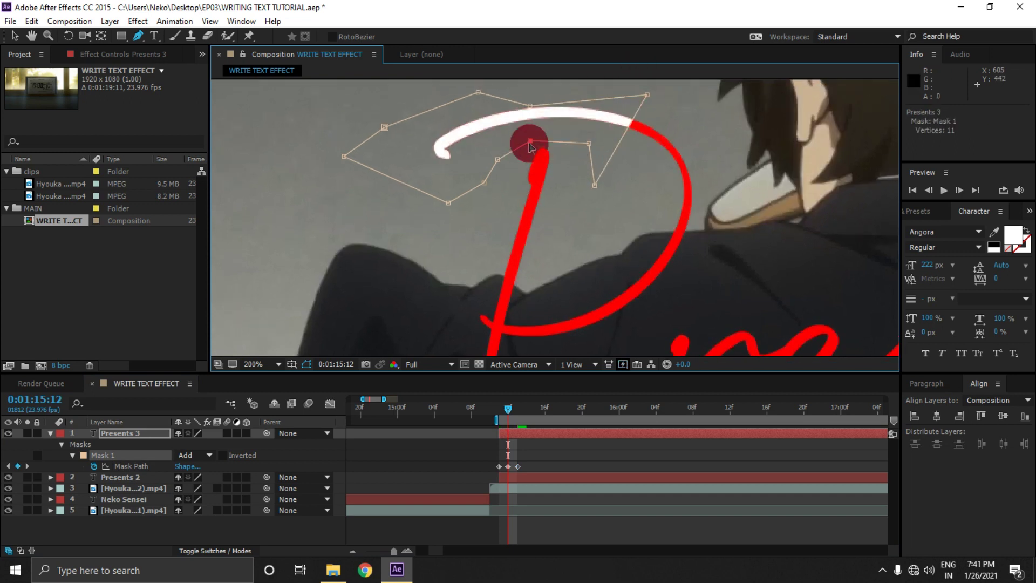
Step: At 0:01:15:14, extend the mask around the bottom of the P's bowl as far as the vertical stem
{"action": "key", "text": "Page_Down"}
{"action": "key", "text": "Page_Down"}
{"action": "left_click_drag", "start_coordinate": [631, 308], "coordinate": [577, 214]}
{"action": "left_click_drag", "start_coordinate": [538, 259], "coordinate": [447, 252]}
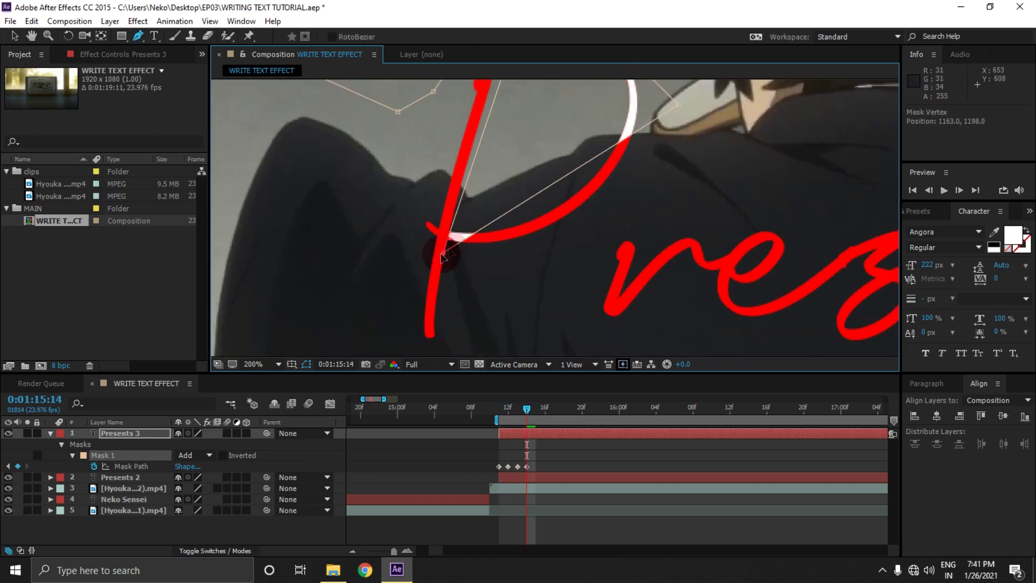
{"action": "left_click_drag", "start_coordinate": [563, 179], "coordinate": [583, 247]}
Step: At 0:01:15:15, extend the mask past the stem to cover the small hook that ends the P's bowl
{"action": "scroll", "coordinate": [437, 243], "scroll_direction": "up", "scroll_amount": 1}
{"action": "left_click_drag", "start_coordinate": [330, 281], "coordinate": [277, 212]}
{"action": "key", "text": "Page_Up"}
{"action": "key", "text": "Page_Down"}
{"action": "key", "text": "Page_Down"}
{"action": "left_click", "coordinate": [305, 251]}
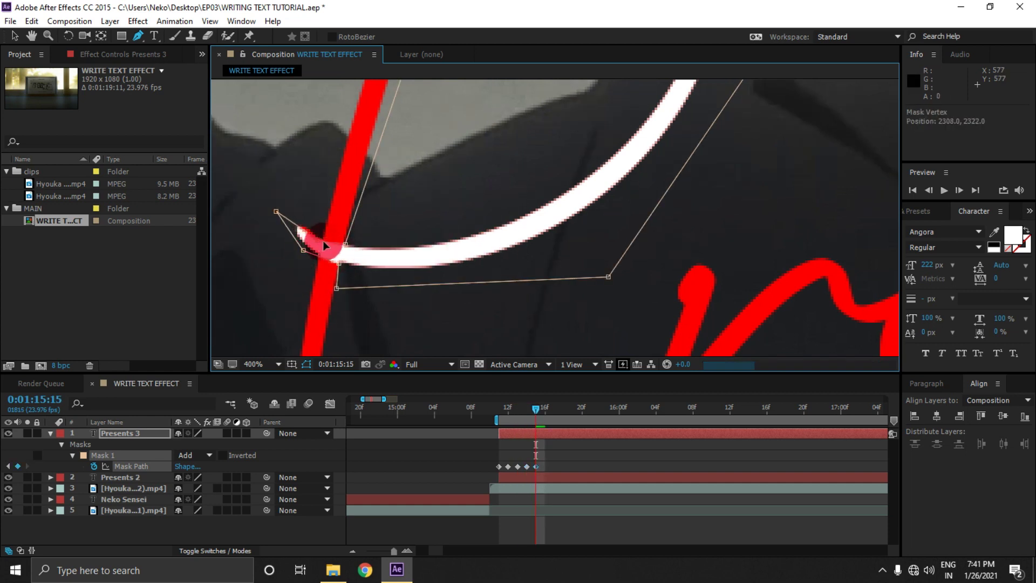
{"action": "left_click_drag", "start_coordinate": [308, 228], "coordinate": [307, 218]}
{"action": "scroll", "coordinate": [395, 208], "scroll_direction": "down", "scroll_amount": 2}
{"action": "left_click", "coordinate": [559, 442]}
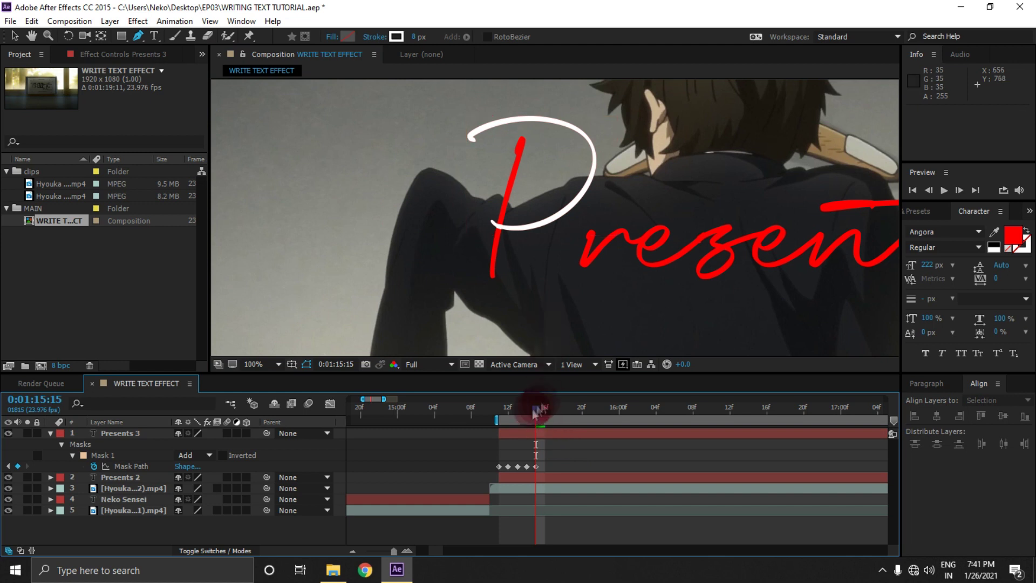
Step: At 0:01:15:16, undo the stray shape layer and draw a small closed mask on the upper Presents layer above the P's stem
{"action": "left_click_drag", "start_coordinate": [536, 408], "coordinate": [545, 409]}
{"action": "scroll", "coordinate": [496, 153], "scroll_direction": "up", "scroll_amount": 1}
{"action": "left_click_drag", "start_coordinate": [499, 154], "coordinate": [566, 294]}
{"action": "left_click", "coordinate": [570, 220]}
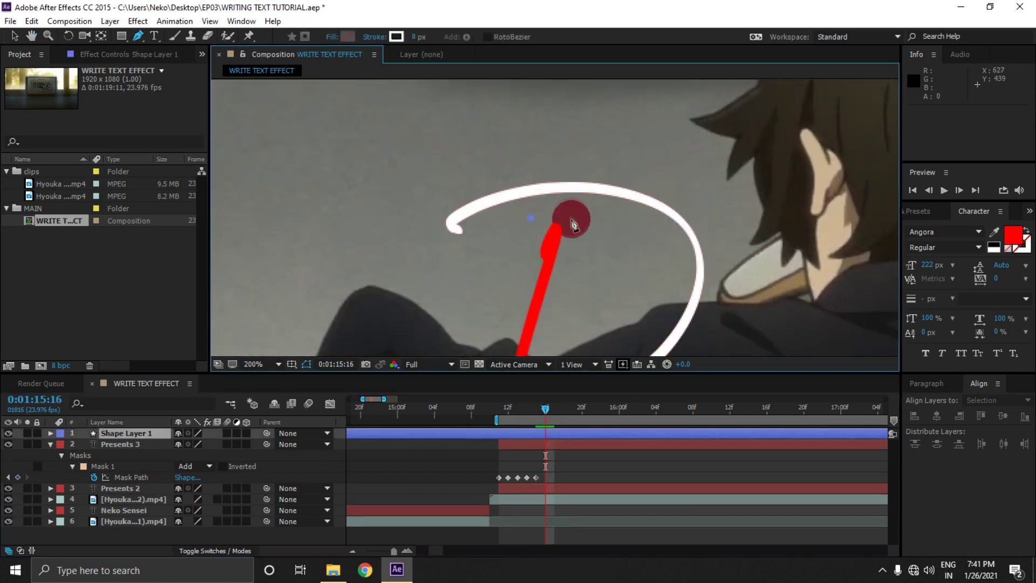
{"action": "key", "text": "ctrl+z"}
{"action": "key", "text": "ctrl+z"}
{"action": "left_click", "coordinate": [556, 436]}
{"action": "left_click", "coordinate": [538, 226]}
{"action": "left_click", "coordinate": [555, 218]}
{"action": "left_click", "coordinate": [583, 226]}
{"action": "left_click", "coordinate": [592, 211]}
{"action": "left_click", "coordinate": [548, 202]}
{"action": "left_click", "coordinate": [526, 215]}
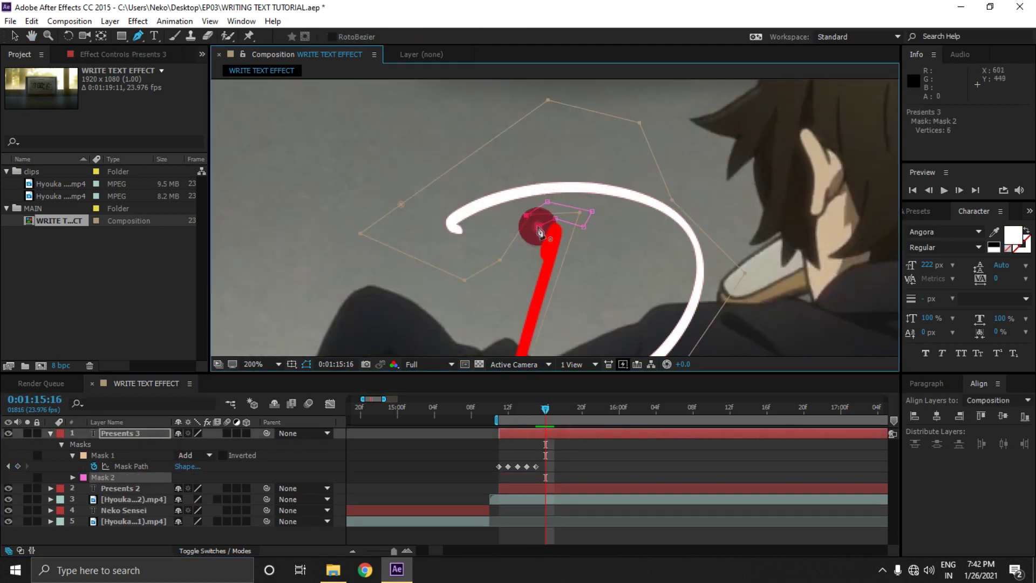
Step: Start Mask Path keyframes on Mask 2 and fit the mask around the top of the P's stem
{"action": "left_click", "coordinate": [73, 479]}
{"action": "left_click", "coordinate": [94, 488]}
{"action": "mouse_move", "coordinate": [555, 219]}
{"action": "left_mouse_down"}
{"action": "mouse_move", "coordinate": [562, 311]}
{"action": "mouse_move", "coordinate": [480, 330]}
{"action": "mouse_move", "coordinate": [550, 221]}
{"action": "left_mouse_up"}
{"action": "key", "text": "Page_Up"}
{"action": "left_click_drag", "start_coordinate": [561, 312], "coordinate": [598, 218]}
Step: At 0:01:15:17, stretch Mask 2 down over the entire length of the P's stem
{"action": "key", "text": "Page_Down"}
{"action": "key", "text": "Page_Down"}
{"action": "key", "text": "space"}
{"action": "left_click_drag", "start_coordinate": [577, 322], "coordinate": [558, 341]}
{"action": "left_click_drag", "start_coordinate": [537, 134], "coordinate": [488, 302]}
{"action": "key", "text": "space"}
Step: Draw a small five-point mask just above the start of the r and set its first Mask Path keyframe at 0:01:15:17
{"action": "left_click_drag", "start_coordinate": [764, 262], "coordinate": [489, 270]}
{"action": "left_click", "coordinate": [450, 229]}
{"action": "left_click", "coordinate": [466, 205]}
{"action": "left_click", "coordinate": [488, 189]}
{"action": "left_click", "coordinate": [485, 204]}
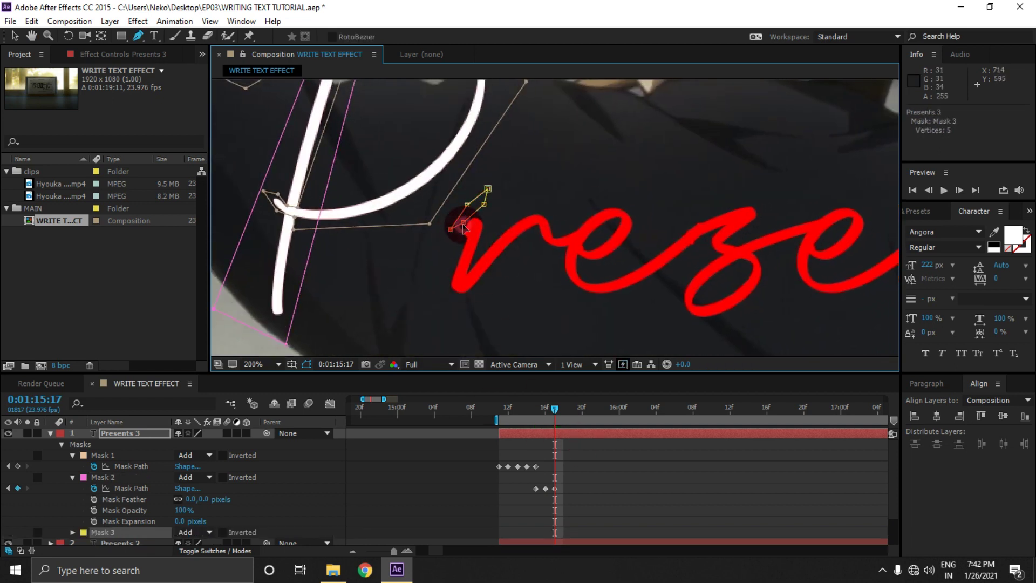
{"action": "left_click", "coordinate": [72, 533]}
{"action": "scroll", "coordinate": [79, 528], "scroll_direction": "down", "scroll_amount": 3}
{"action": "left_click", "coordinate": [94, 506]}
{"action": "left_click", "coordinate": [592, 491]}
{"action": "scroll", "coordinate": [579, 425], "scroll_direction": "up", "scroll_amount": 1}
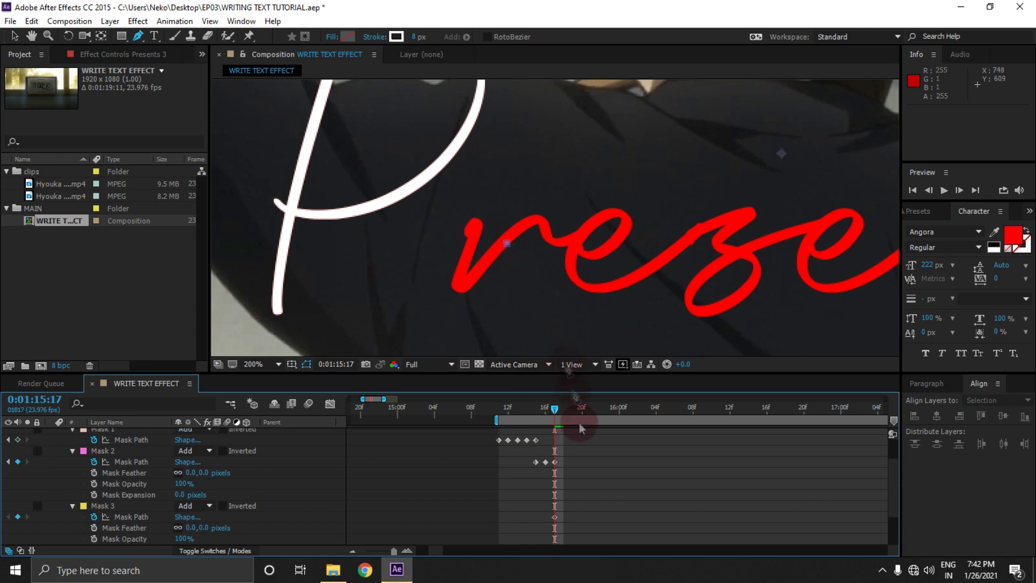
{"action": "left_click", "coordinate": [507, 243]}
{"action": "key", "text": "ctrl+z"}
Step: Add a point to Mask 3, and at 0:01:15:18 stretch the mask down over the r's first downstroke
{"action": "left_click", "coordinate": [110, 495]}
{"action": "left_click_drag", "start_coordinate": [475, 216], "coordinate": [490, 242]}
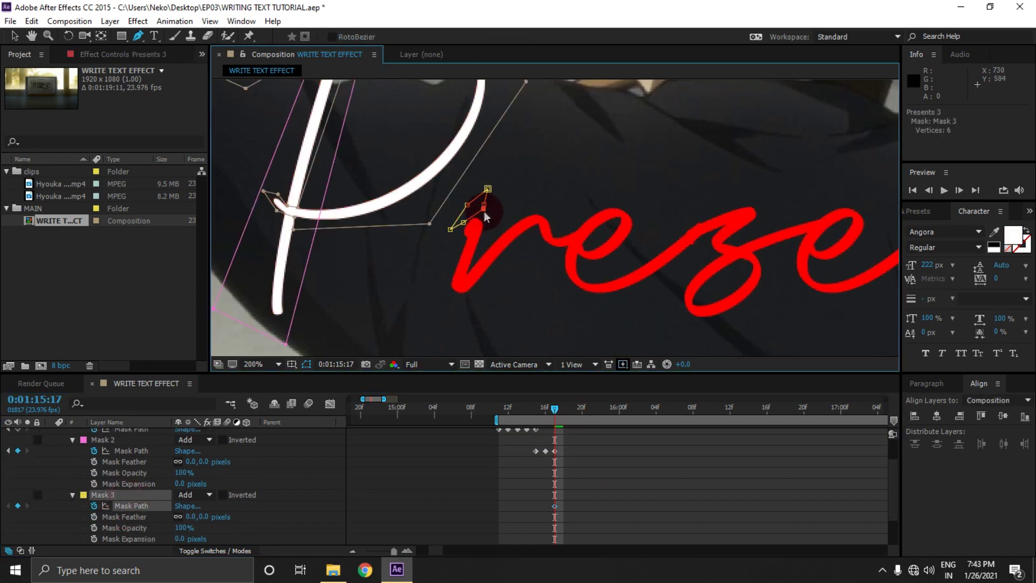
{"action": "key", "text": "Page_Down"}
{"action": "left_click_drag", "start_coordinate": [484, 210], "coordinate": [434, 315]}
Step: At 0:01:15:19 and 0:01:15:20, add points and extend Mask 3 over the rest of the r
{"action": "key", "text": "Page_Down"}
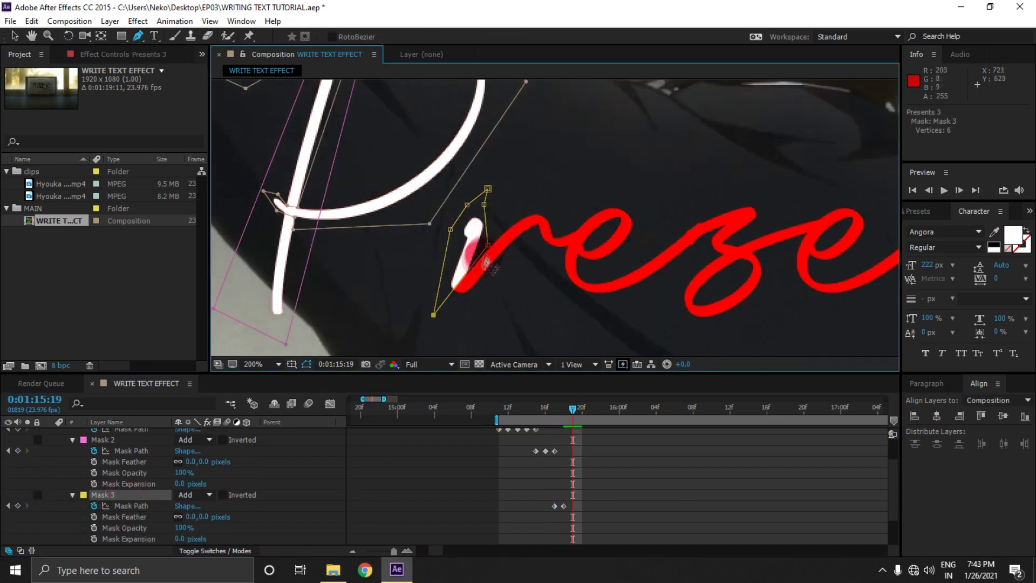
{"action": "key", "text": "Page_Down"}
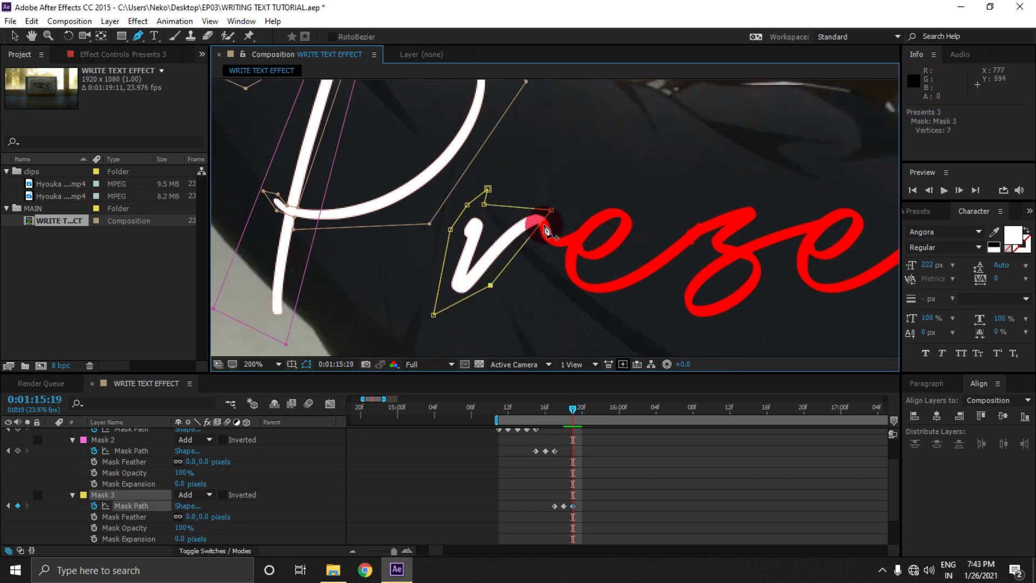
{"action": "left_click", "coordinate": [540, 223]}
Step: At 0:01:15:21 and 0:01:15:22, extend Mask 3 over the top and lower curve of the first e
{"action": "key", "text": "Page_Down"}
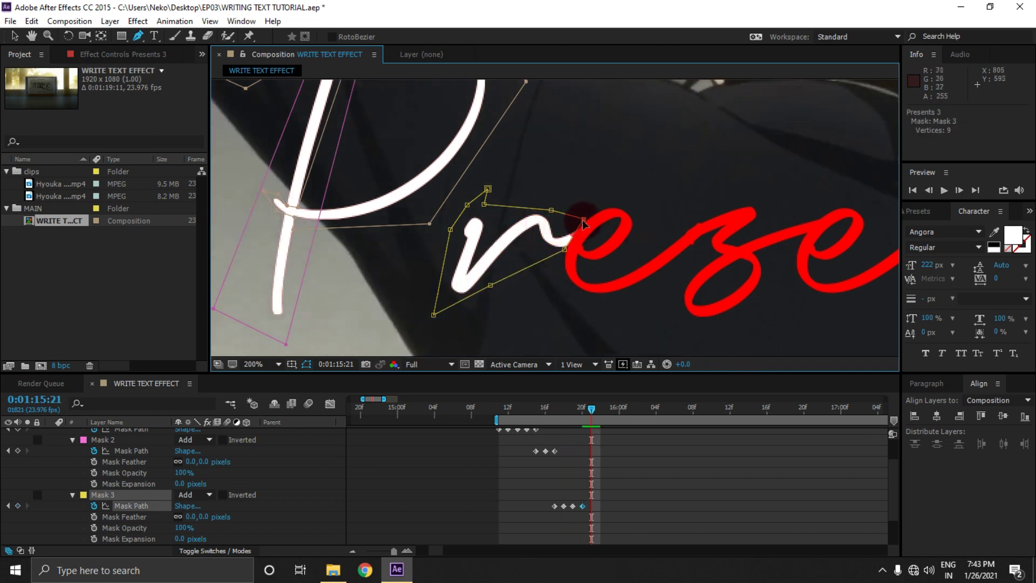
{"action": "left_click_drag", "start_coordinate": [584, 221], "coordinate": [669, 204]}
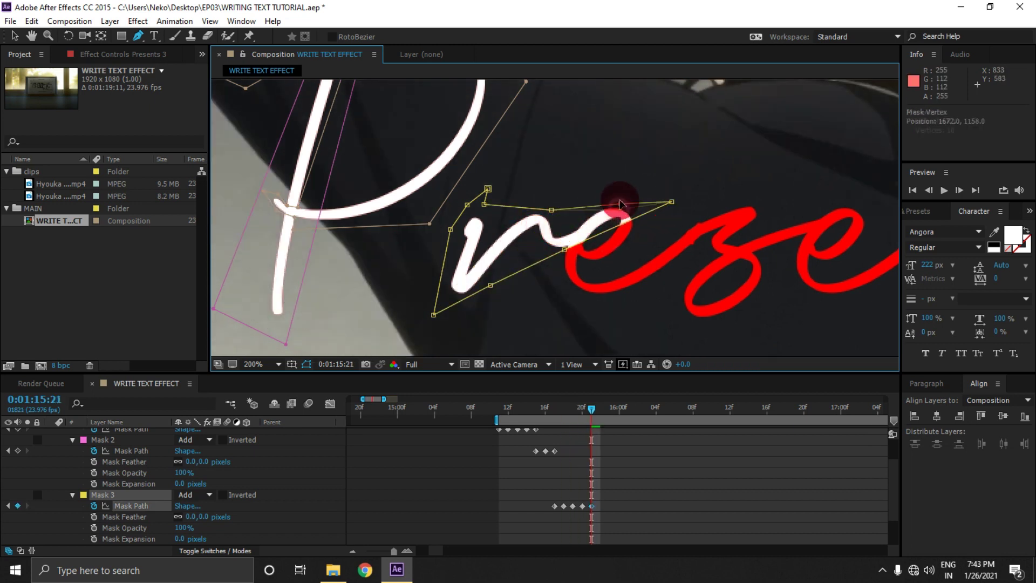
{"action": "key", "text": "Page_Down"}
{"action": "left_click_drag", "start_coordinate": [565, 250], "coordinate": [664, 339]}
Step: At 0:01:15:23, extend Mask 3 along the upstroke of the first s to its tip, keeping the s's loop outside
{"action": "left_click_drag", "start_coordinate": [599, 269], "coordinate": [783, 185]}
{"action": "key", "text": "Page_Down"}
{"action": "left_click_drag", "start_coordinate": [661, 337], "coordinate": [623, 312]}
{"action": "left_click", "coordinate": [730, 231]}
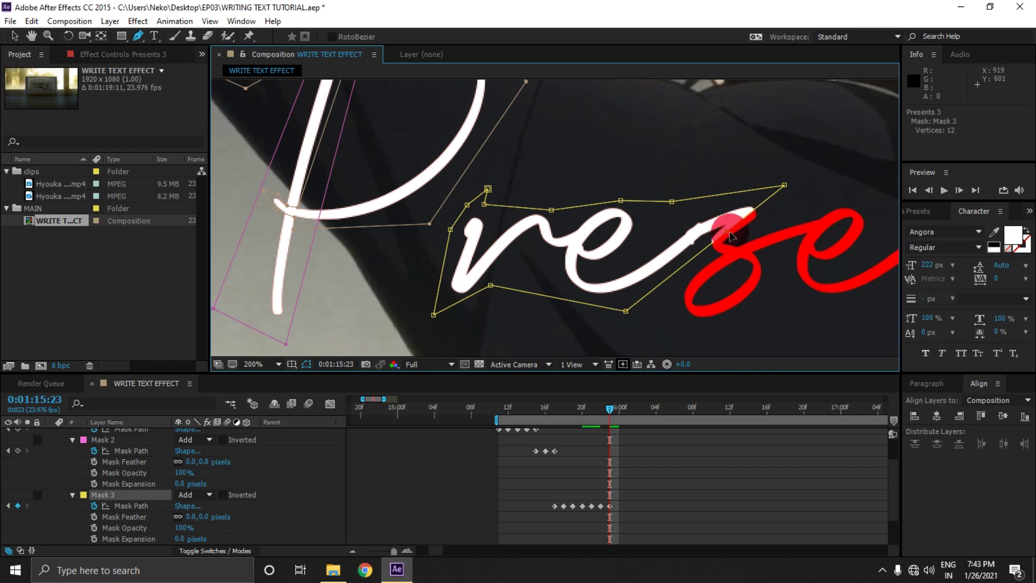
Step: At 0:01:16:00, add mask points and extend Mask 3 over the first s's inner curve and down the outer side of its loop
{"action": "key", "text": "Page_Down"}
{"action": "scroll", "coordinate": [718, 270], "scroll_direction": "up", "scroll_amount": 2}
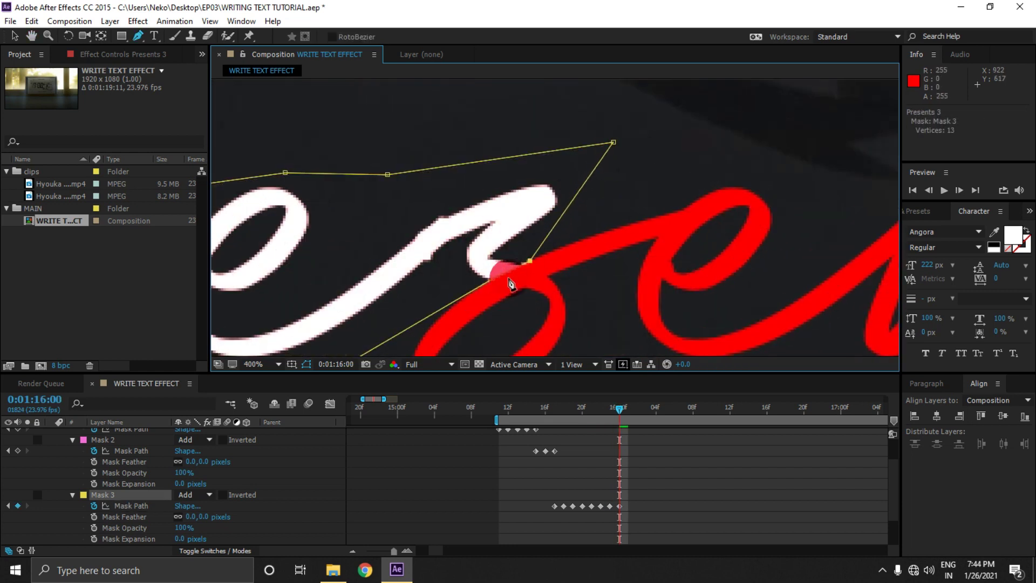
{"action": "left_click_drag", "start_coordinate": [510, 284], "coordinate": [494, 326]}
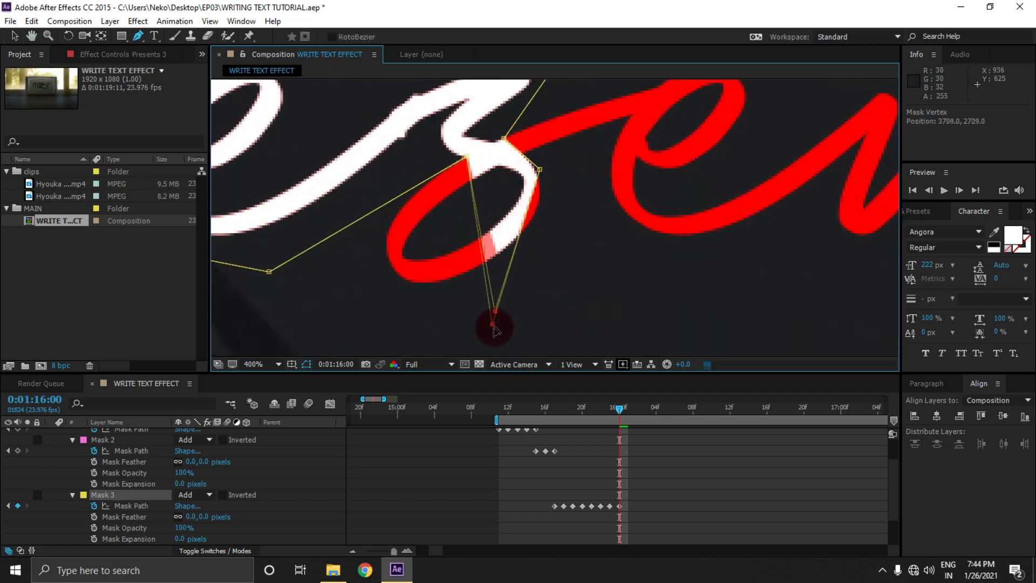
{"action": "left_click_drag", "start_coordinate": [540, 170], "coordinate": [566, 176]}
{"action": "left_click_drag", "start_coordinate": [469, 179], "coordinate": [385, 209]}
Step: At 0:01:16:01 and 0:01:16:02, extend Mask 3 over the rest of the s's loop and its connecting stroke to the second e
{"action": "key", "text": "Page_Up"}
{"action": "key", "text": "Page_Down"}
{"action": "key", "text": "Page_Down"}
{"action": "key", "text": "Page_Down"}
{"action": "left_click_drag", "start_coordinate": [504, 138], "coordinate": [673, 88]}
{"action": "scroll", "coordinate": [705, 120], "scroll_direction": "down", "scroll_amount": 2}
Step: Step between 0:01:15:22 and 0:01:16:00 to examine how the first s is revealed around its crossing strokes
{"action": "key", "text": "Page_Up"}
{"action": "key", "text": "Page_Up"}
{"action": "key", "text": "Page_Up"}
{"action": "key", "text": "Page_Up"}
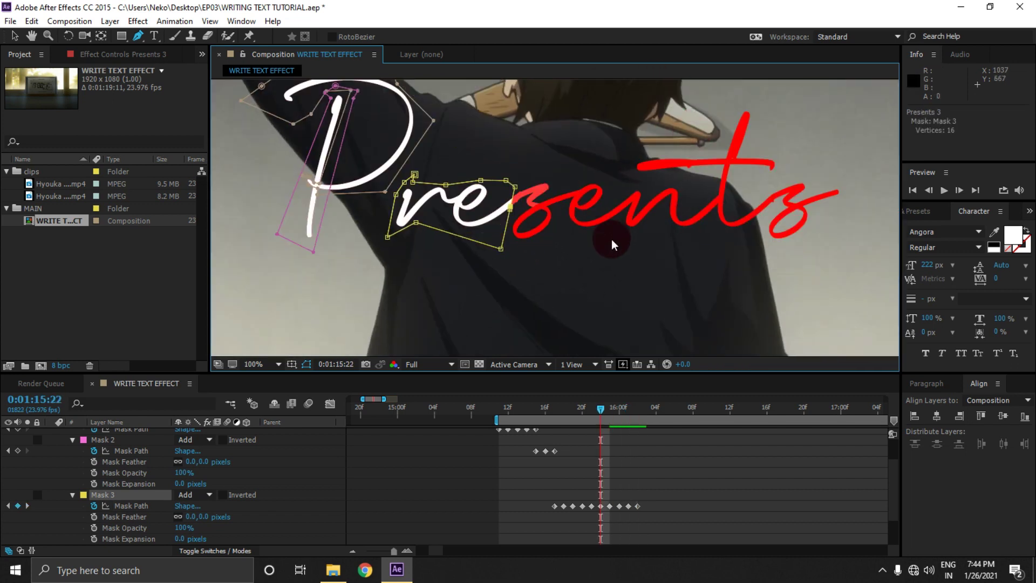
{"action": "key", "text": "Page_Down"}
{"action": "key", "text": "Page_Down"}
{"action": "left_click", "coordinate": [657, 448]}
{"action": "scroll", "coordinate": [567, 302], "scroll_direction": "up", "scroll_amount": 1}
{"action": "scroll", "coordinate": [627, 449], "scroll_direction": "up", "scroll_amount": 2}
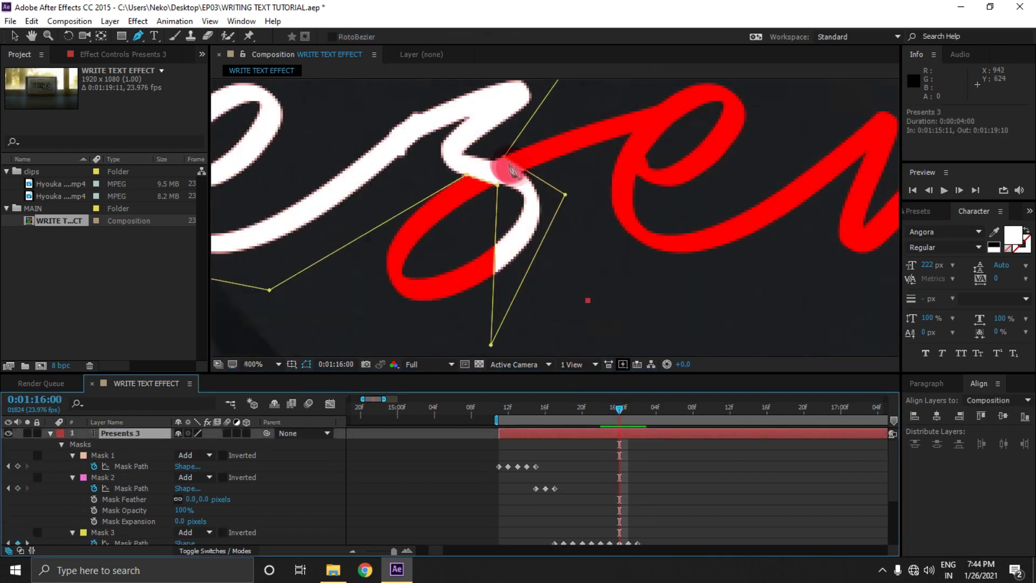
{"action": "left_click", "coordinate": [651, 467]}
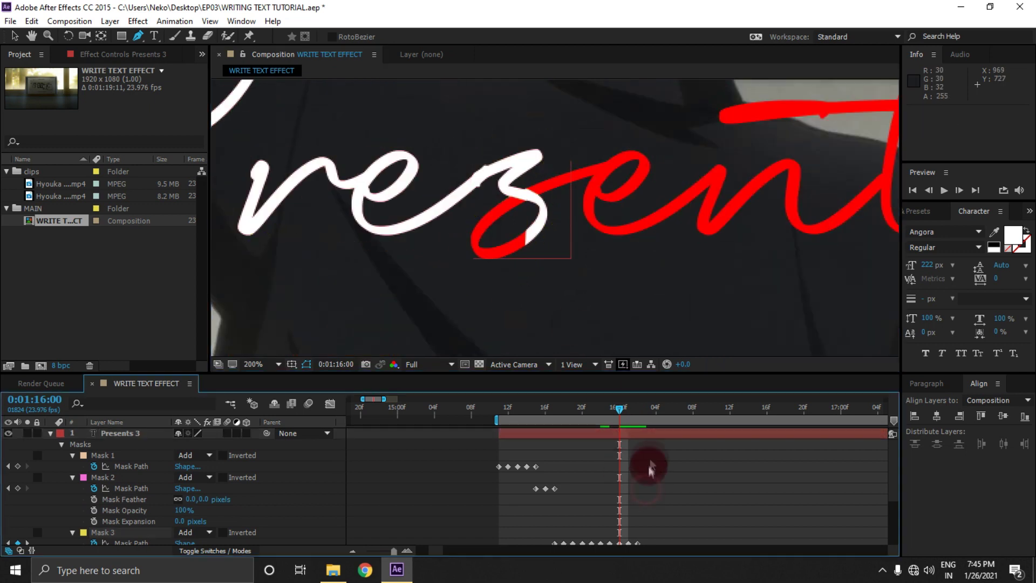
Step: At 0:01:16:03, undo the accidental shift of the whole mask and extend Mask 3 over the second e's loop
{"action": "key", "text": "Page_Down"}
{"action": "key", "text": "Page_Down"}
{"action": "key", "text": "Page_Down"}
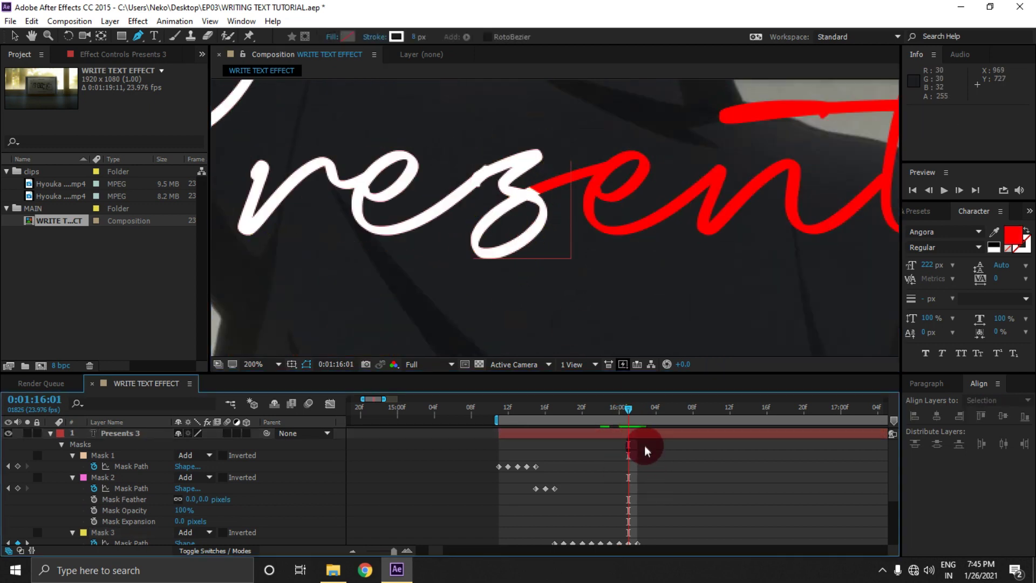
{"action": "left_click", "coordinate": [114, 532]}
{"action": "left_click_drag", "start_coordinate": [615, 153], "coordinate": [657, 148]}
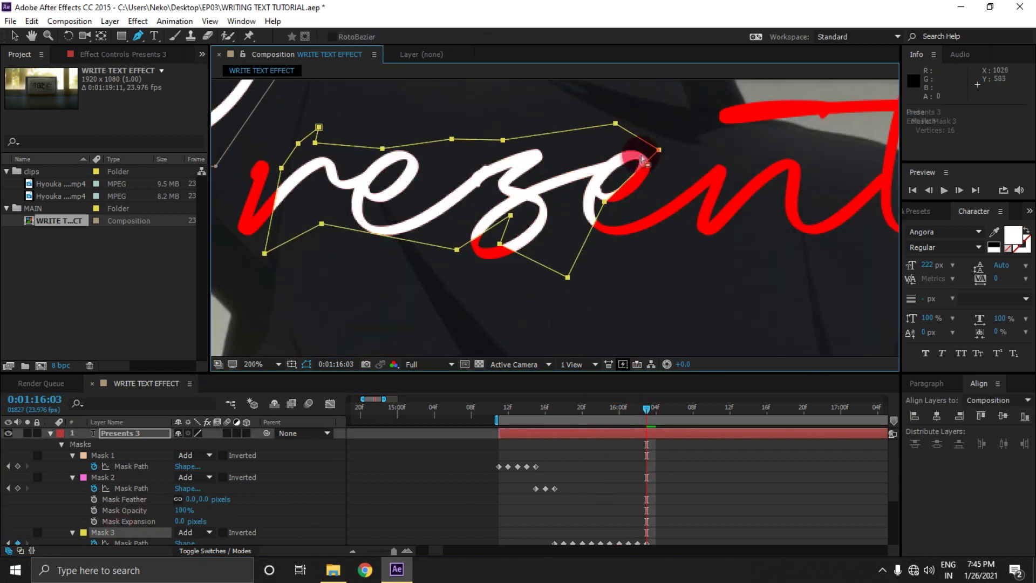
{"action": "key", "text": "ctrl+z"}
{"action": "left_click_drag", "start_coordinate": [589, 179], "coordinate": [670, 135]}
{"action": "left_click", "coordinate": [631, 179]}
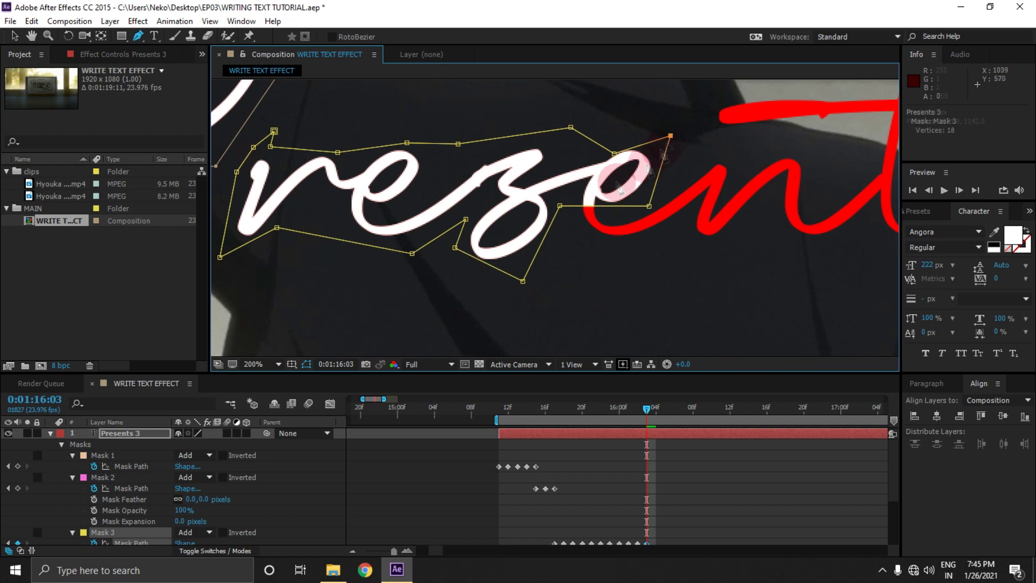
Step: At 0:01:16:04, extend Mask 3 around the second e's tail up to the n's first peak
{"action": "key", "text": "Page_Up"}
{"action": "key", "text": "Page_Down"}
{"action": "key", "text": "Page_Down"}
{"action": "left_click_drag", "start_coordinate": [560, 206], "coordinate": [731, 155]}
Step: From 0:01:16:05 to 0:01:16:08, extend Mask 3 frame by frame over the n until its tail meets the t's stem
{"action": "key", "text": "Page_Down"}
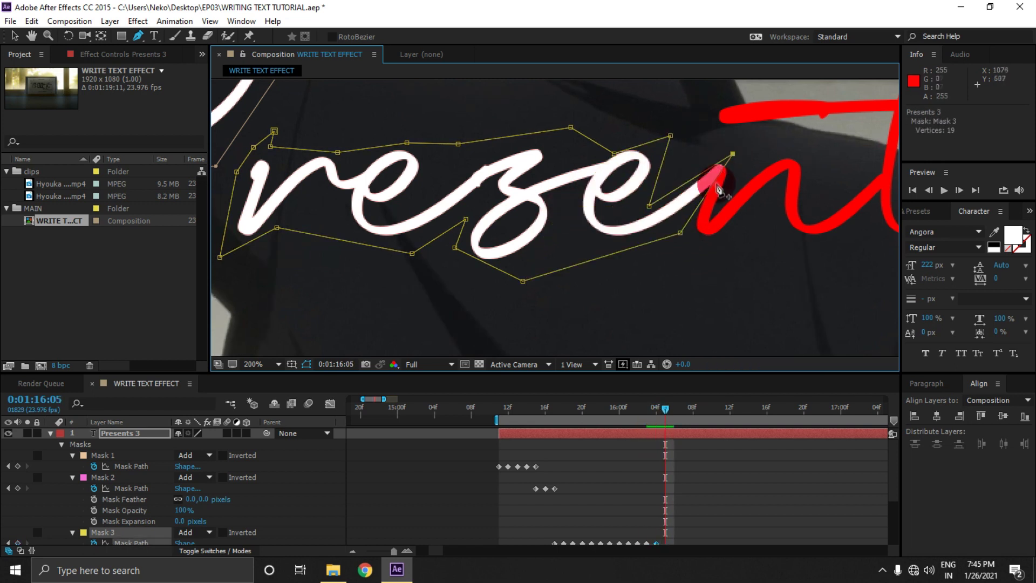
{"action": "left_click_drag", "start_coordinate": [704, 196], "coordinate": [709, 256]}
{"action": "key", "text": "Page_Down"}
{"action": "left_click_drag", "start_coordinate": [716, 204], "coordinate": [493, 334]}
{"action": "key", "text": "Page_Down"}
{"action": "key", "text": "Page_Down"}
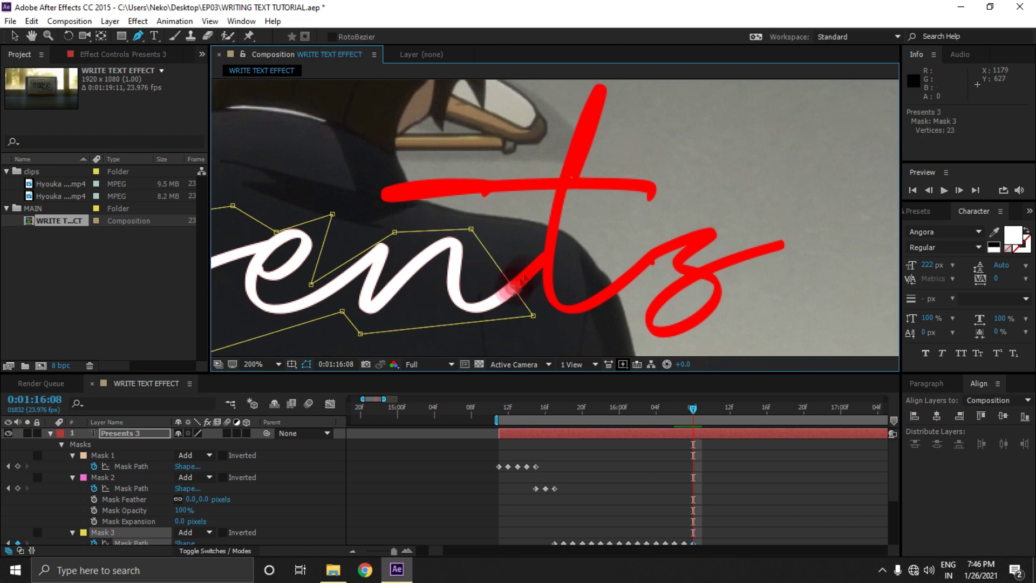
{"action": "left_click_drag", "start_coordinate": [516, 287], "coordinate": [542, 248]}
{"action": "left_click", "coordinate": [708, 443]}
Step: At 0:01:16:09, draw a small closed mask on the upper Presents layer at the top of the t's stem
{"action": "key", "text": "Page_Down"}
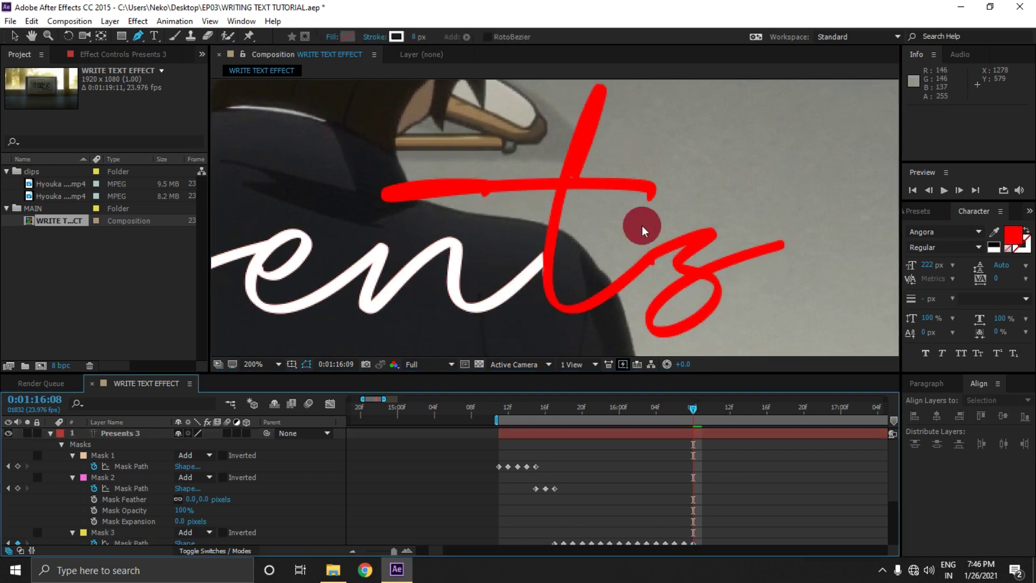
{"action": "key", "text": "Page_Down"}
{"action": "scroll", "coordinate": [648, 189], "scroll_direction": "up", "scroll_amount": 2}
{"action": "left_click", "coordinate": [626, 172]}
{"action": "left_click", "coordinate": [647, 434]}
{"action": "left_click", "coordinate": [579, 168]}
{"action": "left_click", "coordinate": [633, 178]}
{"action": "left_click", "coordinate": [640, 145]}
{"action": "left_click", "coordinate": [570, 129]}
{"action": "left_click", "coordinate": [579, 167]}
Step: Expand Mask 4's properties and set its first Mask Path keyframe at 0:01:16:09
{"action": "scroll", "coordinate": [126, 519], "scroll_direction": "down", "scroll_amount": 2}
{"action": "left_click", "coordinate": [154, 521]}
{"action": "scroll", "coordinate": [116, 523], "scroll_direction": "down", "scroll_amount": 1}
{"action": "left_click", "coordinate": [94, 505]}
Step: At 0:01:16:10, stretch Mask 4 down the t's stem as far as the crossbar
{"action": "key", "text": "Page_Down"}
{"action": "left_click_drag", "start_coordinate": [603, 173], "coordinate": [546, 268]}
{"action": "scroll", "coordinate": [569, 275], "scroll_direction": "up", "scroll_amount": 1}
{"action": "mouse_move", "coordinate": [576, 317]}
{"action": "left_mouse_down"}
{"action": "mouse_move", "coordinate": [571, 324]}
{"action": "mouse_move", "coordinate": [614, 323]}
{"action": "mouse_move", "coordinate": [560, 323]}
{"action": "left_mouse_up"}
{"action": "left_click", "coordinate": [602, 323]}
Step: At 0:01:16:11, extend Mask 4 down the t's lower stem to its base, narrowing it where the crossbar passes
{"action": "key", "text": "Page_Down"}
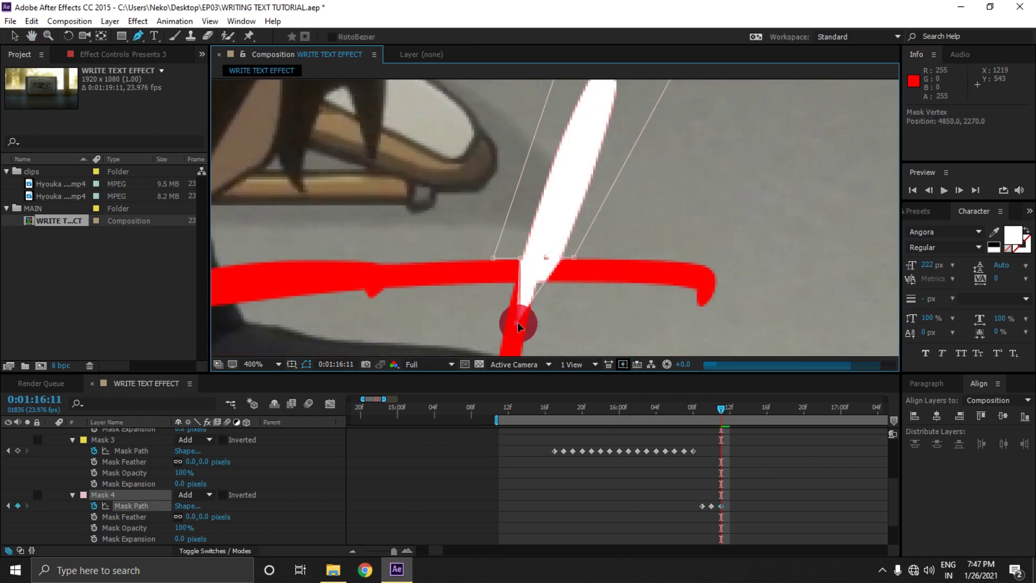
{"action": "mouse_move", "coordinate": [559, 274]}
{"action": "left_mouse_down"}
{"action": "mouse_move", "coordinate": [544, 261]}
{"action": "mouse_move", "coordinate": [517, 309]}
{"action": "mouse_move", "coordinate": [532, 306]}
{"action": "mouse_move", "coordinate": [526, 363]}
{"action": "mouse_move", "coordinate": [524, 345]}
{"action": "left_mouse_up"}
{"action": "scroll", "coordinate": [542, 311], "scroll_direction": "down", "scroll_amount": 1}
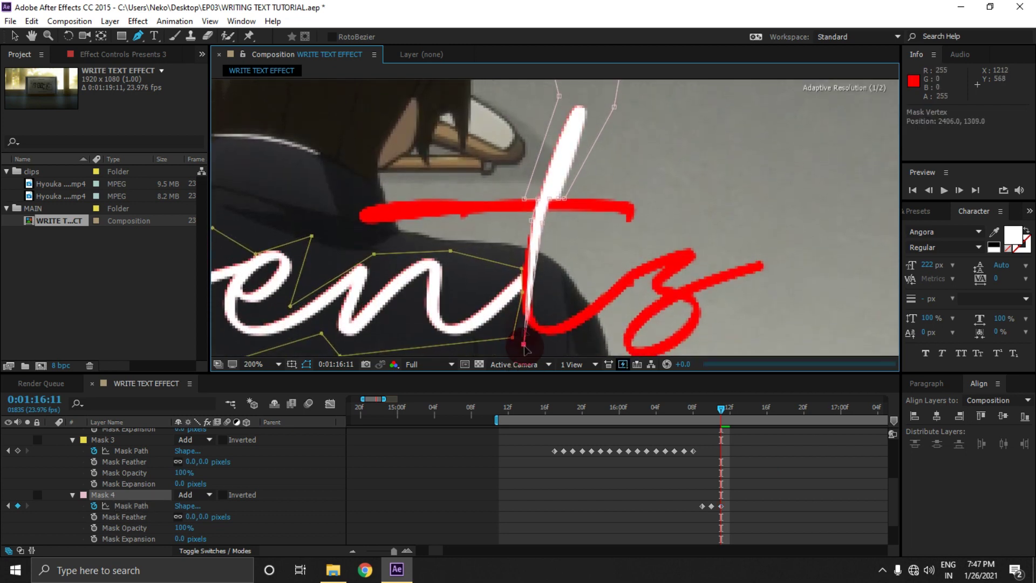
{"action": "mouse_move", "coordinate": [531, 221]}
{"action": "left_mouse_down"}
{"action": "mouse_move", "coordinate": [524, 236]}
{"action": "mouse_move", "coordinate": [521, 227]}
{"action": "left_mouse_up"}
{"action": "scroll", "coordinate": [529, 228], "scroll_direction": "up", "scroll_amount": 1}
{"action": "left_click_drag", "start_coordinate": [530, 227], "coordinate": [558, 339]}
{"action": "left_click_drag", "start_coordinate": [488, 236], "coordinate": [508, 239]}
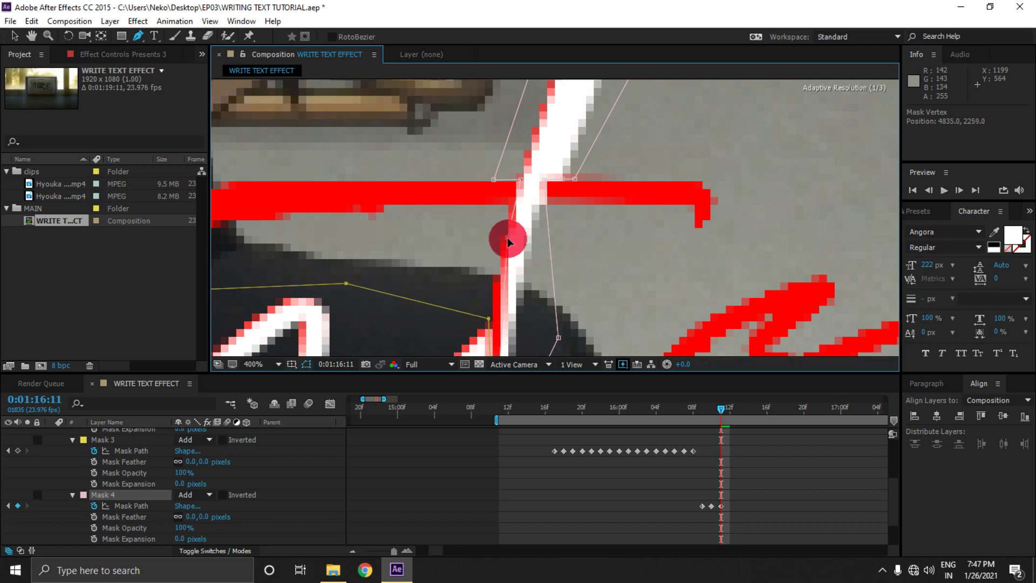
{"action": "scroll", "coordinate": [509, 242], "scroll_direction": "down", "scroll_amount": 2}
Step: At 0:01:16:12 and 0:01:16:13, extend Mask 4 along the t's base curve and up the final s's upstroke
{"action": "key", "text": "Page_Down"}
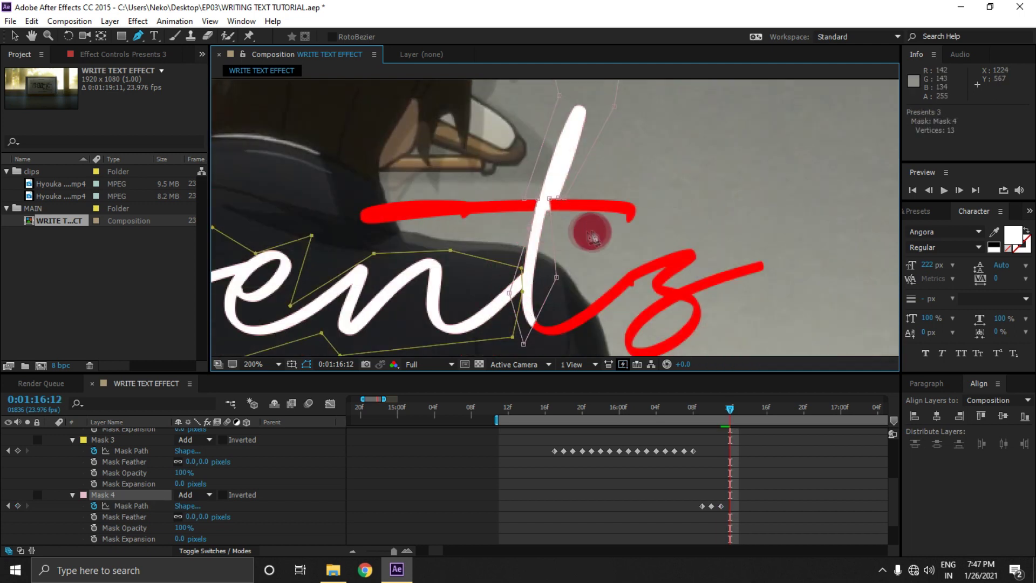
{"action": "left_click_drag", "start_coordinate": [557, 277], "coordinate": [740, 232]}
{"action": "key", "text": "ctrl+z"}
{"action": "key", "text": "Page_Down"}
{"action": "left_click_drag", "start_coordinate": [621, 293], "coordinate": [605, 334]}
Step: At 0:01:16:14, add a mask point and extend Mask 4 over the final s's inner curve
{"action": "key", "text": "Page_Down"}
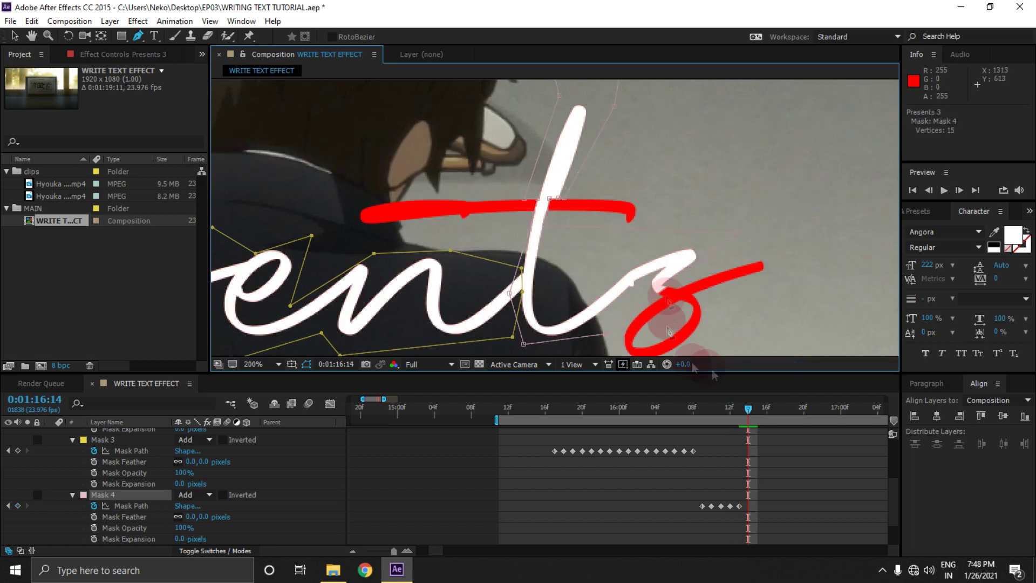
{"action": "scroll", "coordinate": [755, 428], "scroll_direction": "down", "scroll_amount": 3}
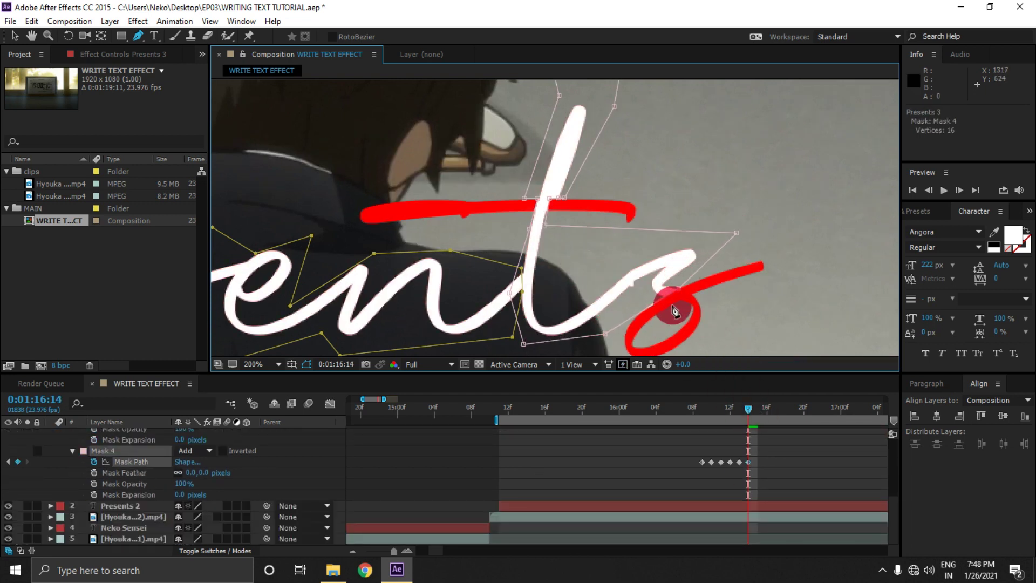
{"action": "scroll", "coordinate": [675, 294], "scroll_direction": "up", "scroll_amount": 2}
Step: At 0:01:16:15, add mask points and extend Mask 4 down the beginning of the final s's loop, leaving its exit tail unrevealed
{"action": "key", "text": "Page_Down"}
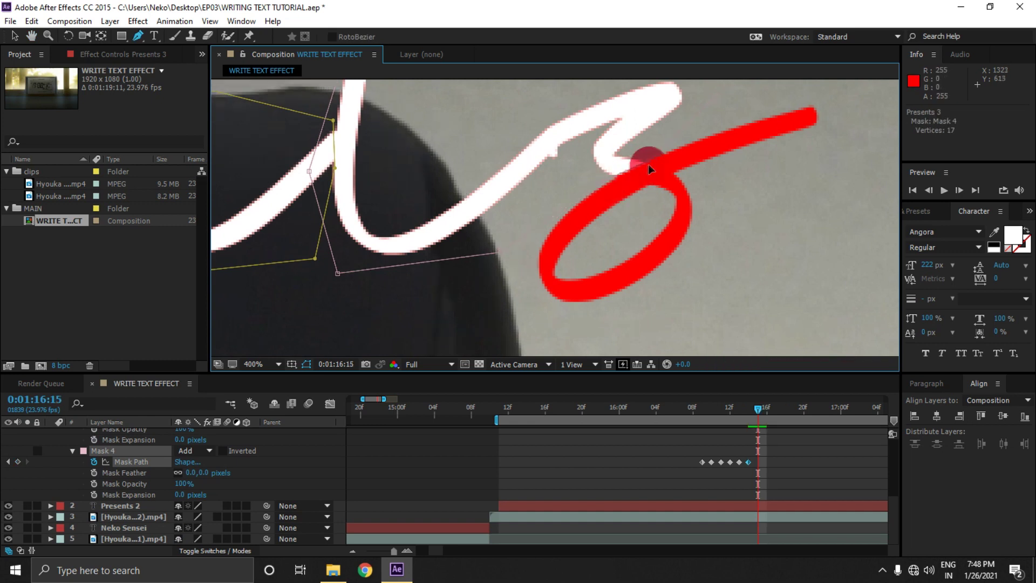
{"action": "left_click_drag", "start_coordinate": [649, 162], "coordinate": [700, 269]}
{"action": "left_click_drag", "start_coordinate": [624, 203], "coordinate": [615, 179]}
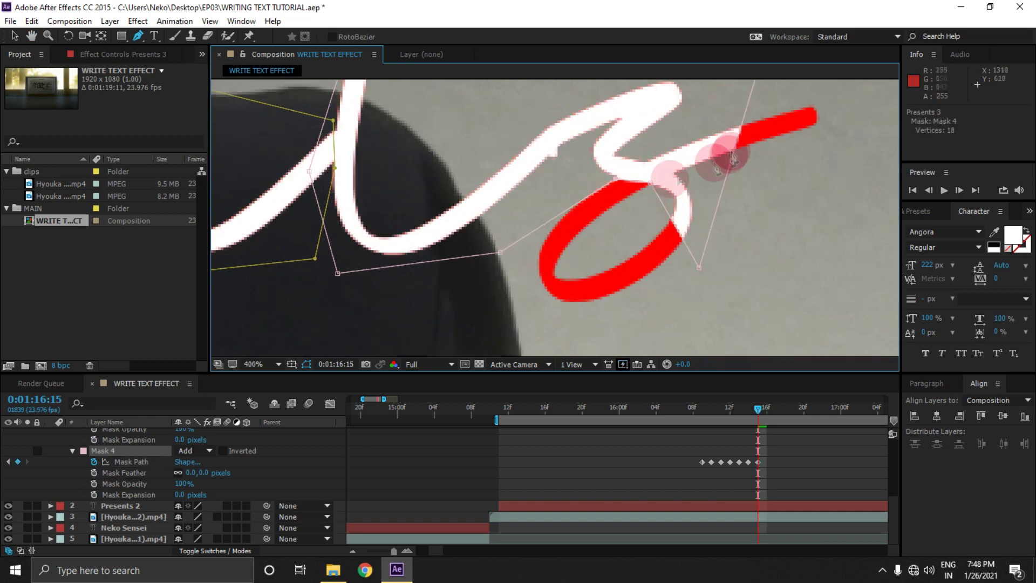
{"action": "left_click_drag", "start_coordinate": [732, 154], "coordinate": [685, 179]}
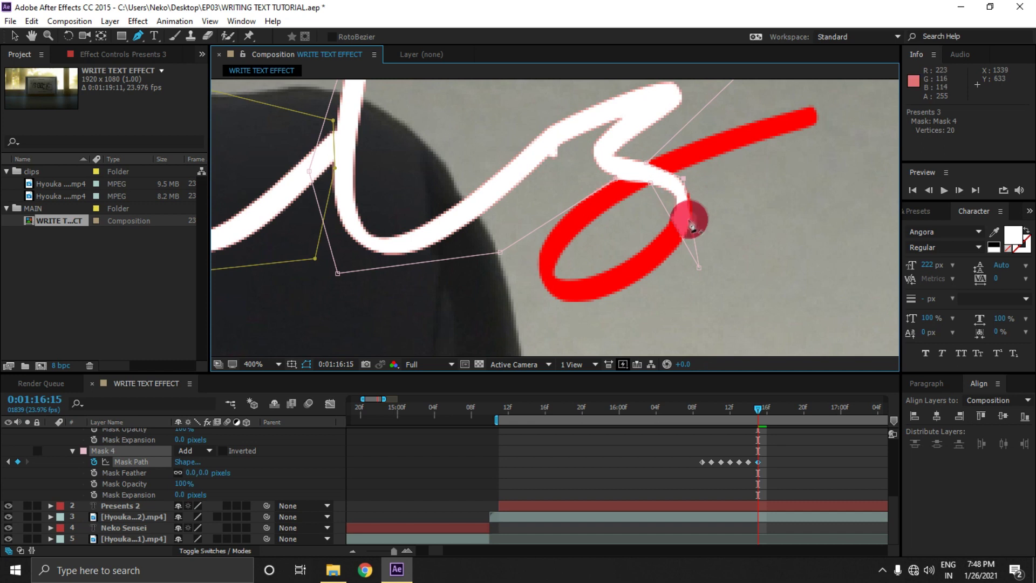
{"action": "left_click_drag", "start_coordinate": [691, 219], "coordinate": [706, 218]}
Step: At 0:01:16:16, add mask points and extend Mask 4 around the rest of the final s's loop
{"action": "key", "text": "Page_Down"}
{"action": "left_click", "coordinate": [670, 215]}
{"action": "left_click_drag", "start_coordinate": [651, 184], "coordinate": [518, 301]}
{"action": "left_click_drag", "start_coordinate": [616, 180], "coordinate": [520, 243]}
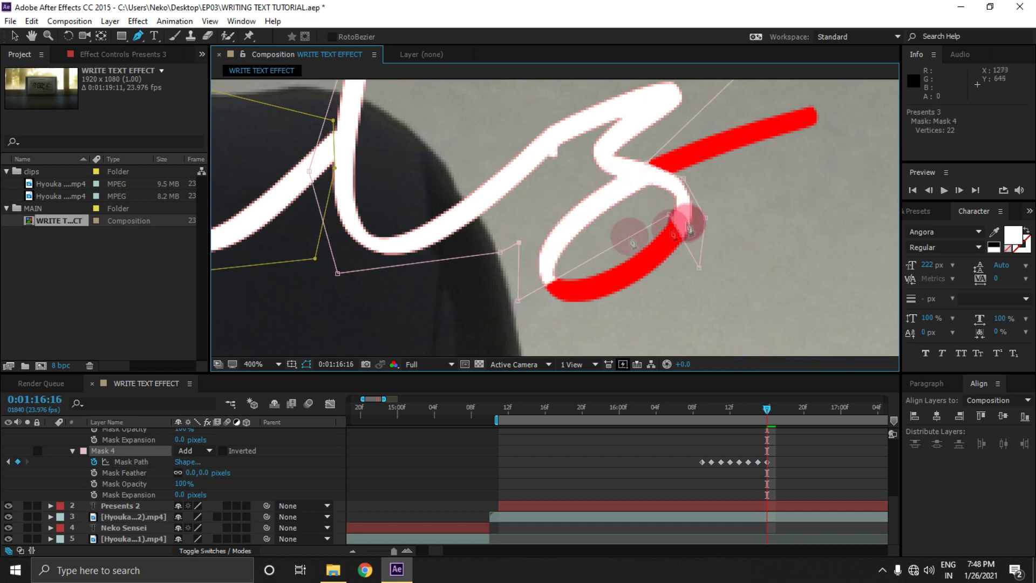
{"action": "left_click_drag", "start_coordinate": [670, 214], "coordinate": [635, 313]}
Step: At 0:01:16:19, extend Mask 4 over the final s's exit tail and deselect the layer
{"action": "key", "text": "Page_Down"}
{"action": "key", "text": "Page_Down"}
{"action": "key", "text": "Page_Down"}
{"action": "scroll", "coordinate": [701, 205], "scroll_direction": "up", "scroll_amount": 1}
{"action": "scroll", "coordinate": [725, 185], "scroll_direction": "down", "scroll_amount": 1}
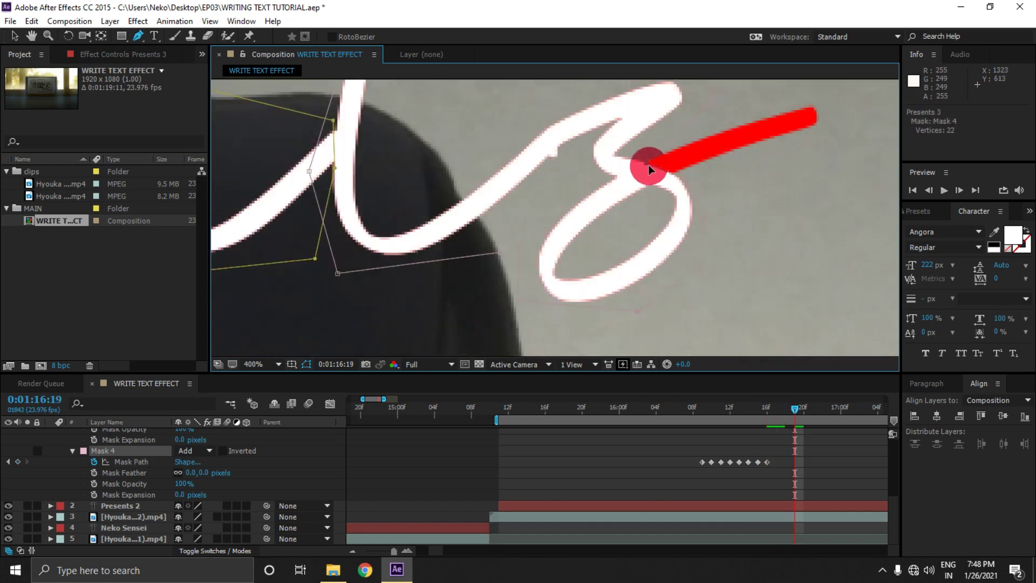
{"action": "left_click_drag", "start_coordinate": [647, 163], "coordinate": [820, 89]}
{"action": "left_click_drag", "start_coordinate": [756, 128], "coordinate": [858, 116]}
{"action": "scroll", "coordinate": [720, 157], "scroll_direction": "down", "scroll_amount": 2}
{"action": "left_click", "coordinate": [823, 449]}
Step: On the Presents 3 layer, draw a thin three-point mask across the middle of the t's left crossbar at 0:01:16:19
{"action": "left_click_drag", "start_coordinate": [619, 214], "coordinate": [740, 292]}
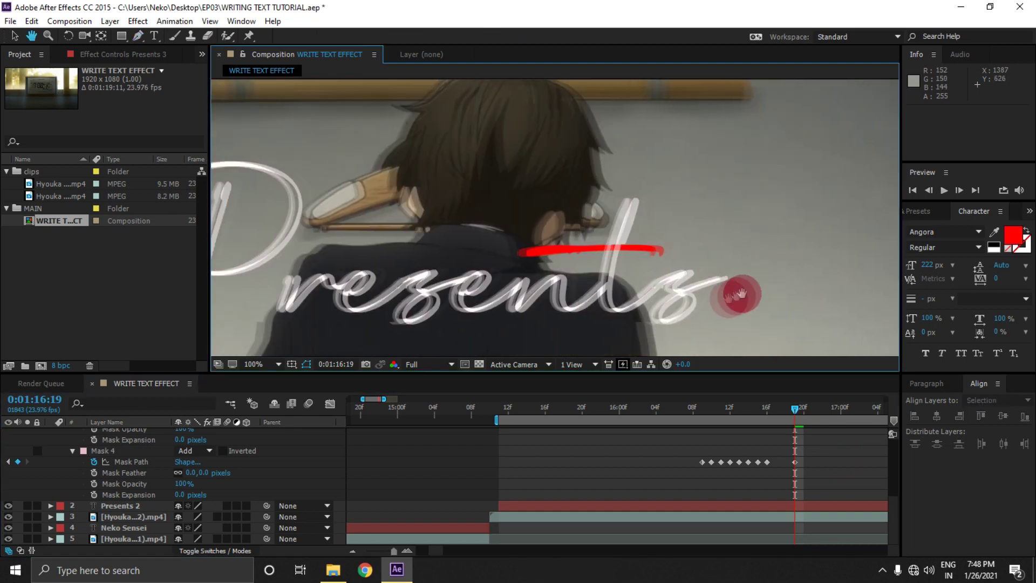
{"action": "key", "text": "v"}
{"action": "scroll", "coordinate": [865, 462], "scroll_direction": "up", "scroll_amount": 5}
{"action": "left_click", "coordinate": [850, 434]}
{"action": "scroll", "coordinate": [604, 264], "scroll_direction": "up", "scroll_amount": 1}
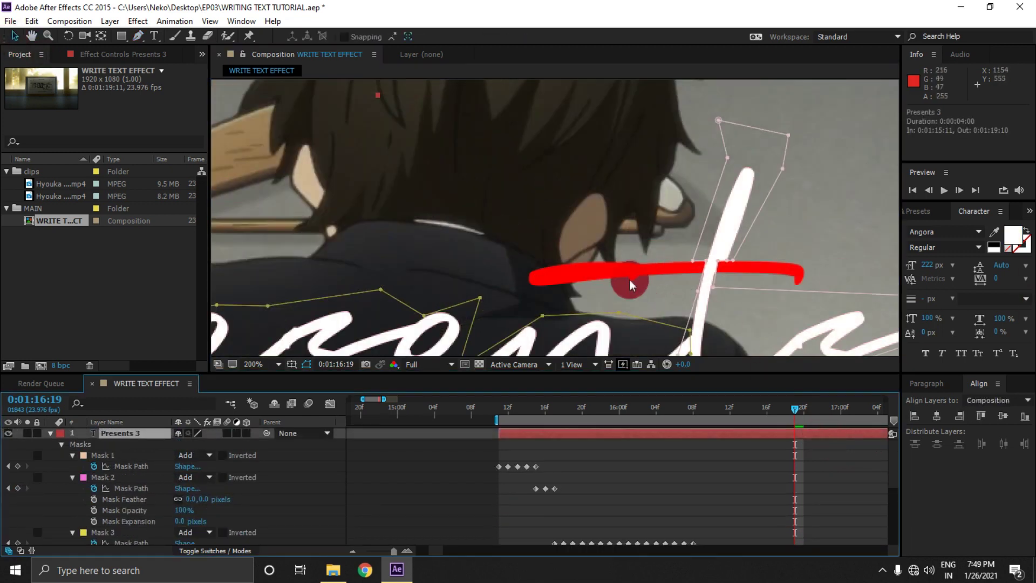
{"action": "scroll", "coordinate": [636, 288], "scroll_direction": "up", "scroll_amount": 1}
{"action": "scroll", "coordinate": [594, 335], "scroll_direction": "down", "scroll_amount": 1}
{"action": "scroll", "coordinate": [636, 288], "scroll_direction": "up", "scroll_amount": 1}
{"action": "left_click", "coordinate": [722, 341]}
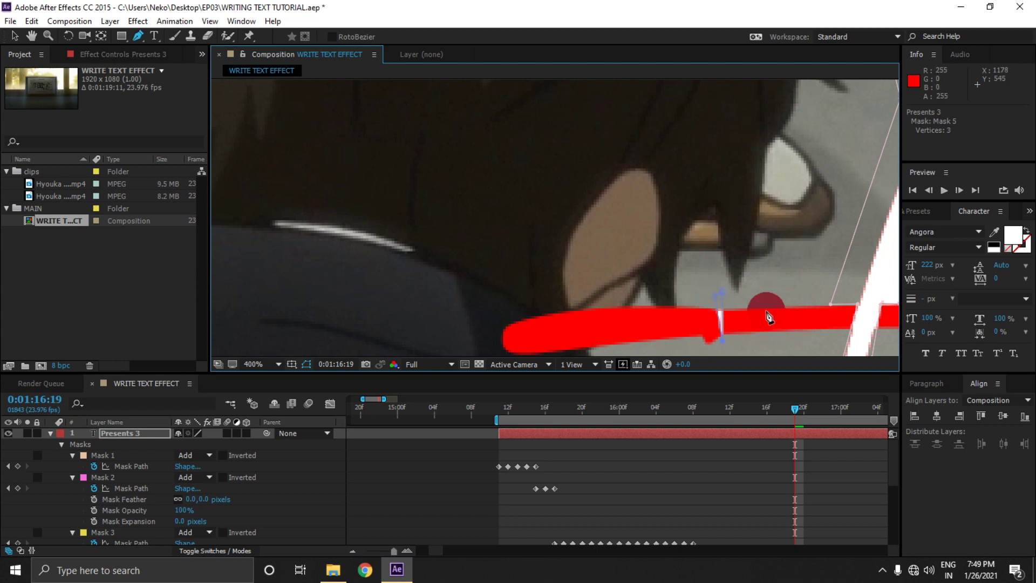
Step: Expand Mask 5 and enable keyframing for its Mask Path at 0:01:16:19
{"action": "key", "text": "v"}
{"action": "scroll", "coordinate": [770, 259], "scroll_direction": "down", "scroll_amount": 1}
{"action": "scroll", "coordinate": [694, 173], "scroll_direction": "up", "scroll_amount": 1}
{"action": "scroll", "coordinate": [775, 481], "scroll_direction": "down", "scroll_amount": 5}
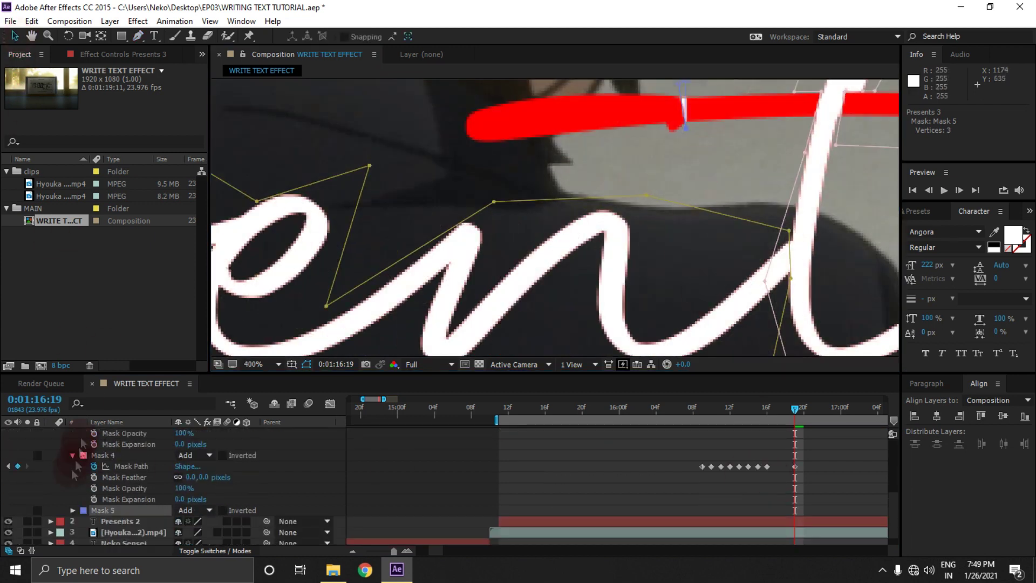
{"action": "left_click", "coordinate": [72, 510]}
{"action": "scroll", "coordinate": [101, 523], "scroll_direction": "down", "scroll_amount": 1}
{"action": "left_click", "coordinate": [94, 506]}
Step: At 0:01:16:20, add points to Mask 5 and extend it over the left part of the t's crossbar
{"action": "key", "text": "Page_Down"}
{"action": "left_click_drag", "start_coordinate": [681, 87], "coordinate": [526, 88]}
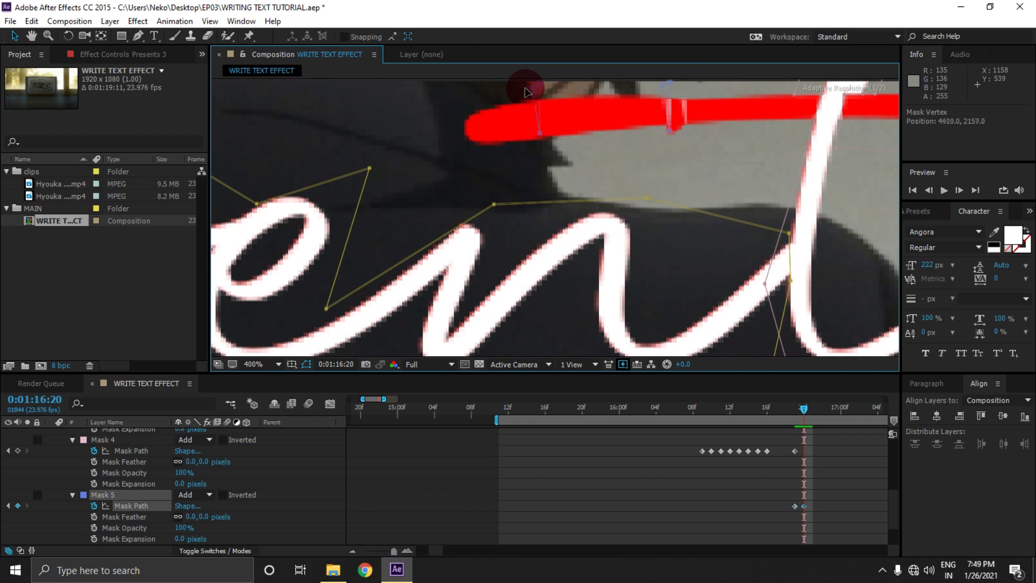
{"action": "key", "text": "ctrl+z"}
{"action": "left_click_drag", "start_coordinate": [449, 122], "coordinate": [417, 118]}
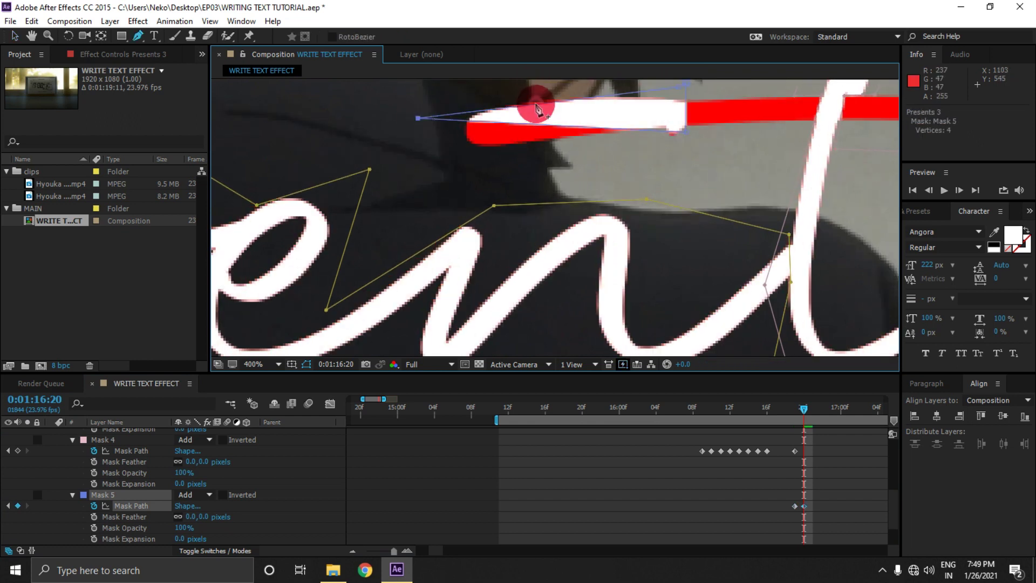
{"action": "left_click_drag", "start_coordinate": [536, 104], "coordinate": [485, 167]}
{"action": "left_click_drag", "start_coordinate": [704, 137], "coordinate": [528, 181]}
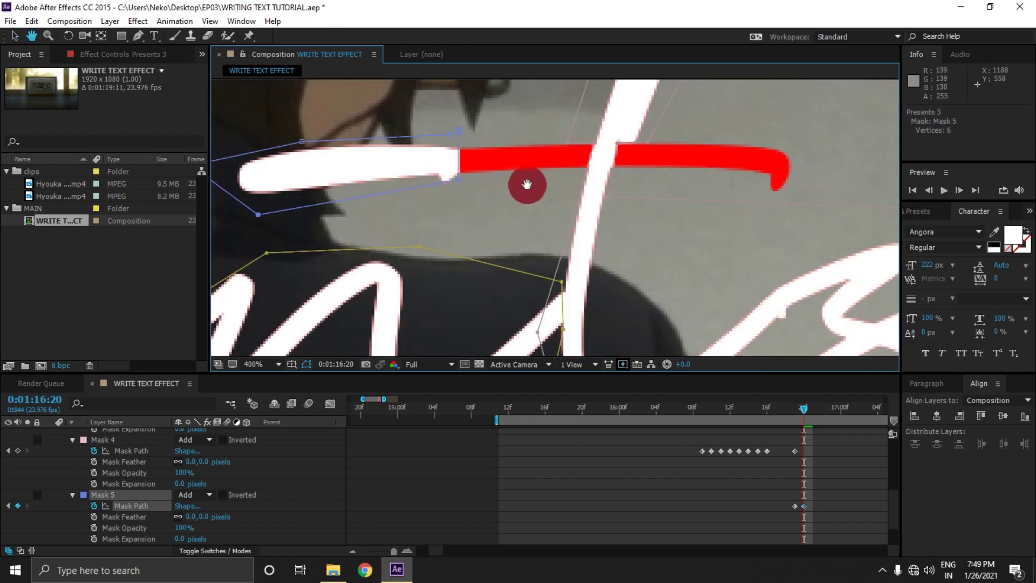
Step: At 0:01:16:21, stretch Mask 5 over the remaining right part of the t's crossbar
{"action": "key", "text": "Page_Down"}
{"action": "left_click_drag", "start_coordinate": [458, 153], "coordinate": [856, 146]}
{"action": "mouse_move", "coordinate": [458, 179]}
{"action": "left_mouse_down"}
{"action": "mouse_move", "coordinate": [713, 157]}
{"action": "mouse_move", "coordinate": [783, 203]}
{"action": "left_mouse_up"}
Step: Collapse the Presents 3 layer's properties and fit the whole composition in the viewer
{"action": "left_click", "coordinate": [72, 482]}
{"action": "scroll", "coordinate": [72, 482], "scroll_direction": "up", "scroll_amount": 4}
{"action": "scroll", "coordinate": [71, 478], "scroll_direction": "up", "scroll_amount": 2}
{"action": "left_click", "coordinate": [51, 434]}
{"action": "left_click", "coordinate": [278, 364]}
{"action": "left_click", "coordinate": [270, 378]}
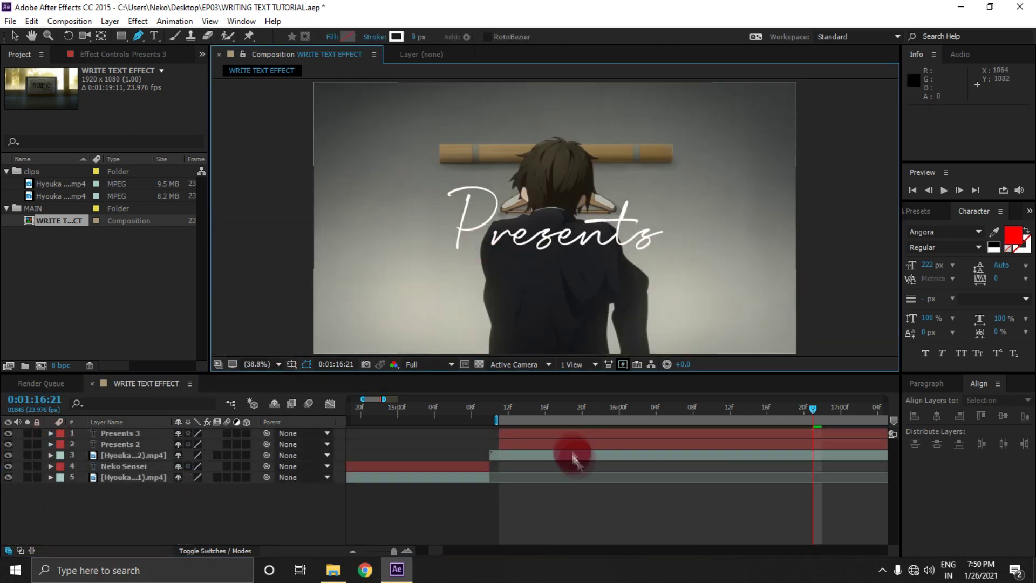
Step: Delete the red Presents 2 guide layer from the composition
{"action": "left_click", "coordinate": [572, 446]}
{"action": "left_click_drag", "start_coordinate": [394, 551], "coordinate": [392, 551]}
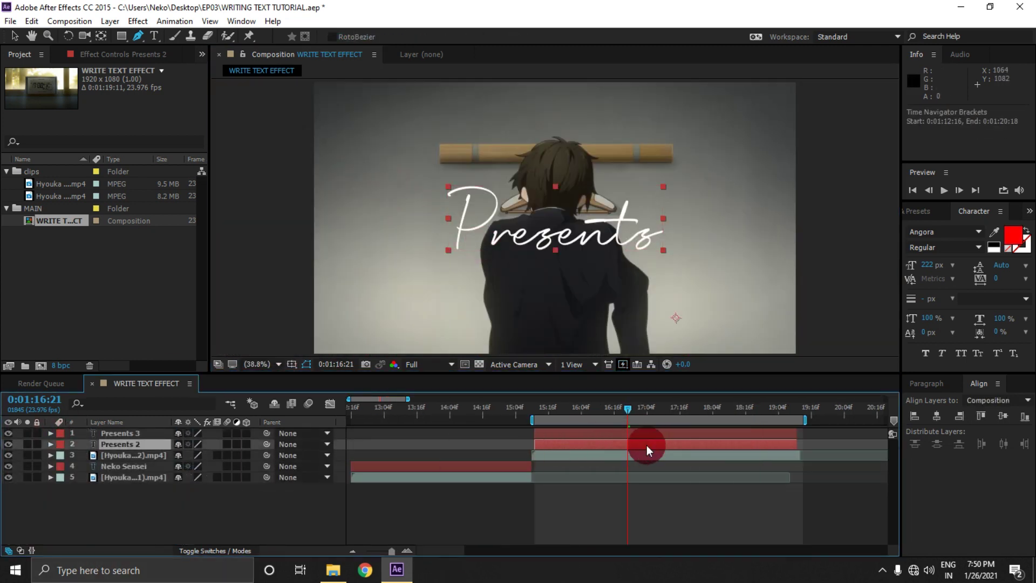
{"action": "key", "text": "Delete"}
{"action": "left_click", "coordinate": [637, 514]}
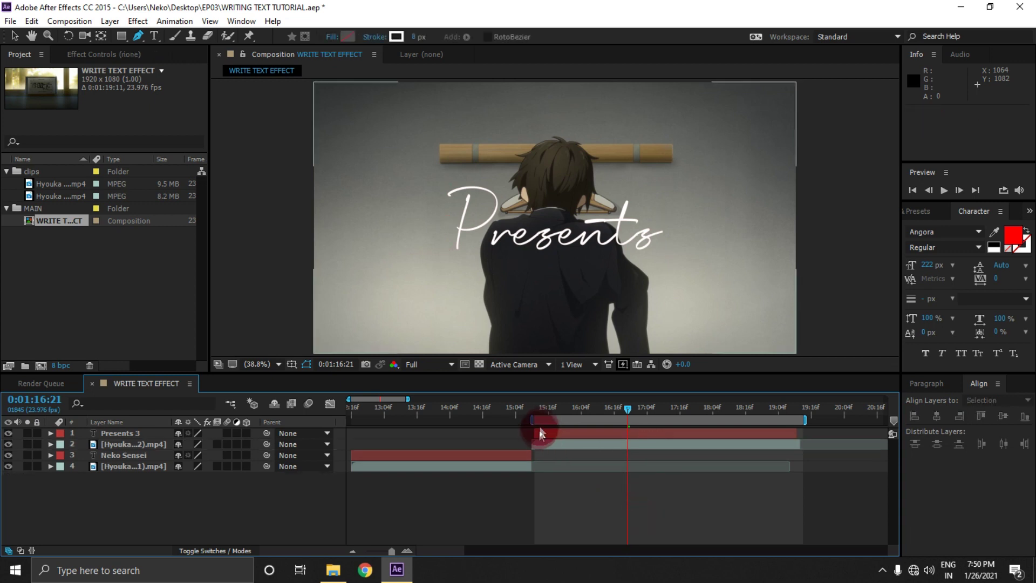
Step: Preview the handwriting reveal from 0:01:15:10
{"action": "left_click_drag", "start_coordinate": [539, 409], "coordinate": [532, 408]}
{"action": "key", "text": "space"}
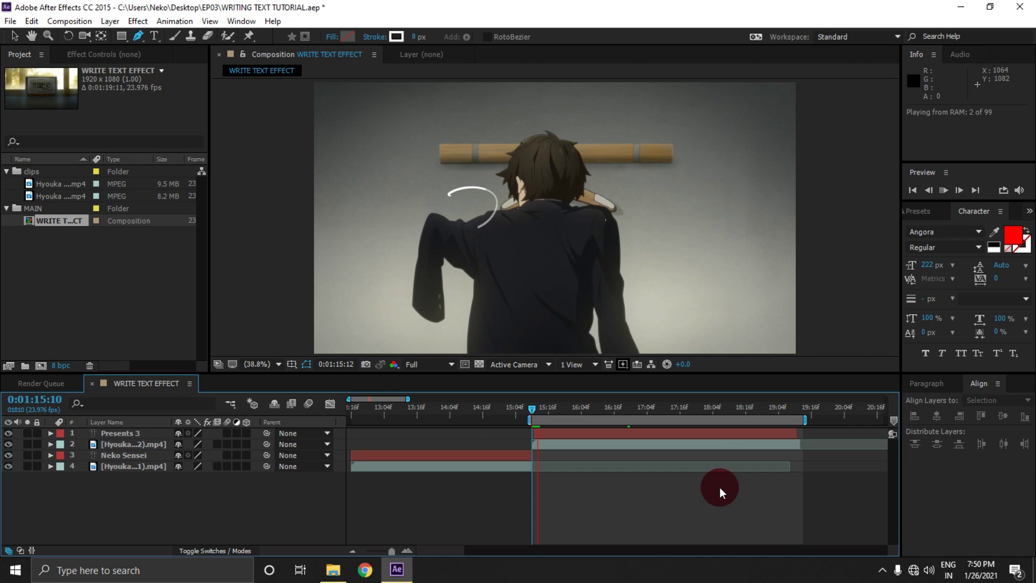